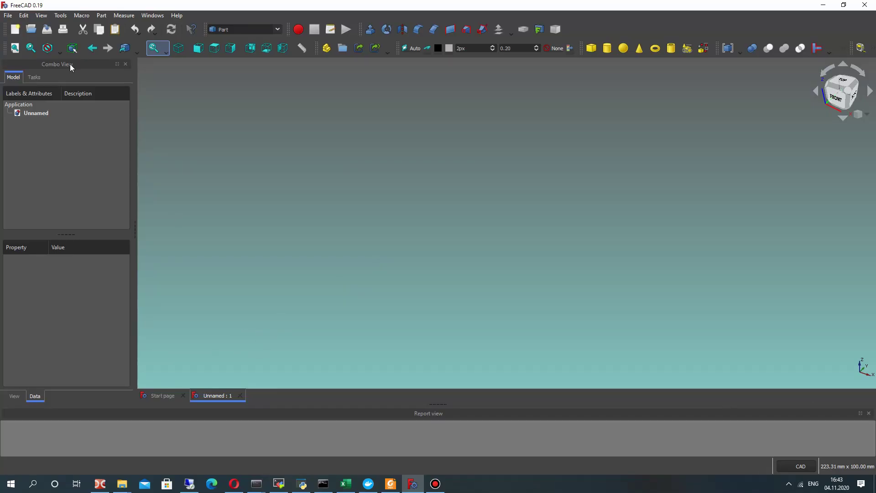
# - Close the empty Unnamed document and choose Detail.FCStd in the Open document dialog
pyautogui.click(9, 15)
pyautogui.click(27, 33)
pyautogui.click(99, 88)
# - Open Detail.FCStd, orbit the dimpled Fusion golf ball, and check the workbench stays Part
pyautogui.doubleClick(100, 89)
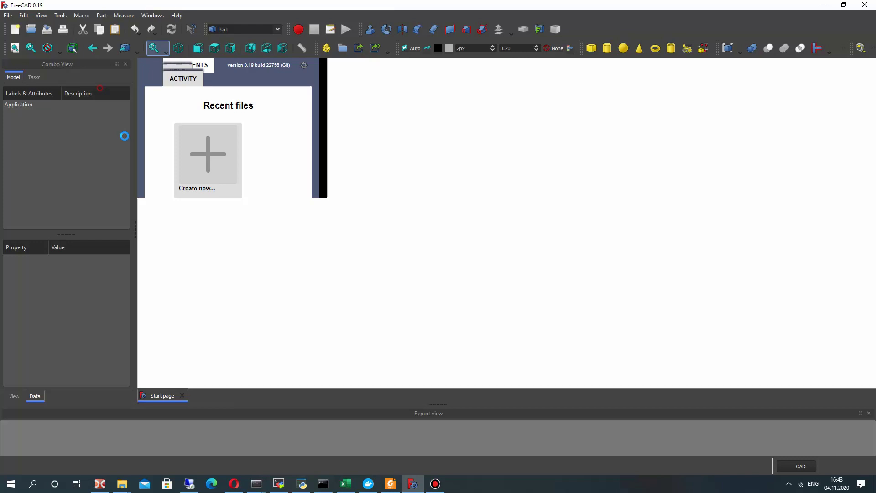
pyautogui.moveTo(488, 141)
pyautogui.mouseDown(button='middle')
pyautogui.moveTo(505, 272)
pyautogui.moveTo(329, 150)
pyautogui.mouseUp(button='middle')
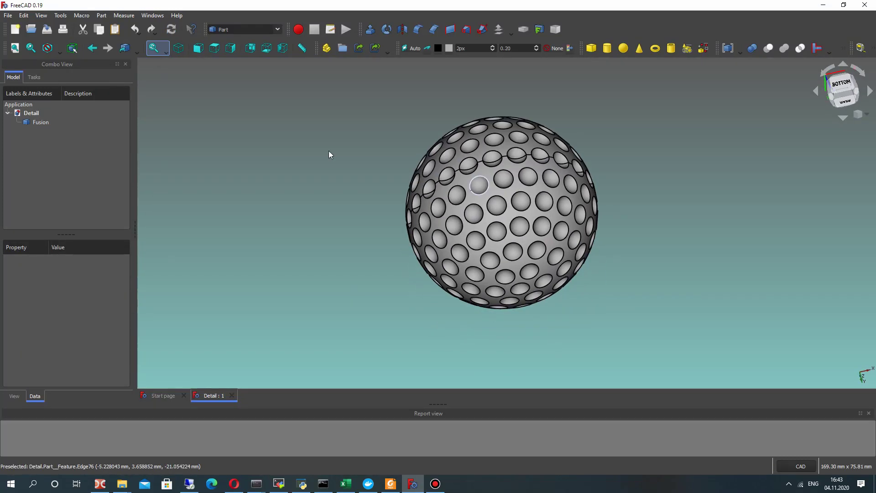
pyautogui.click(46, 125)
pyautogui.click(296, 154)
pyautogui.moveTo(528, 138); pyautogui.dragTo(525, 182, button='middle')
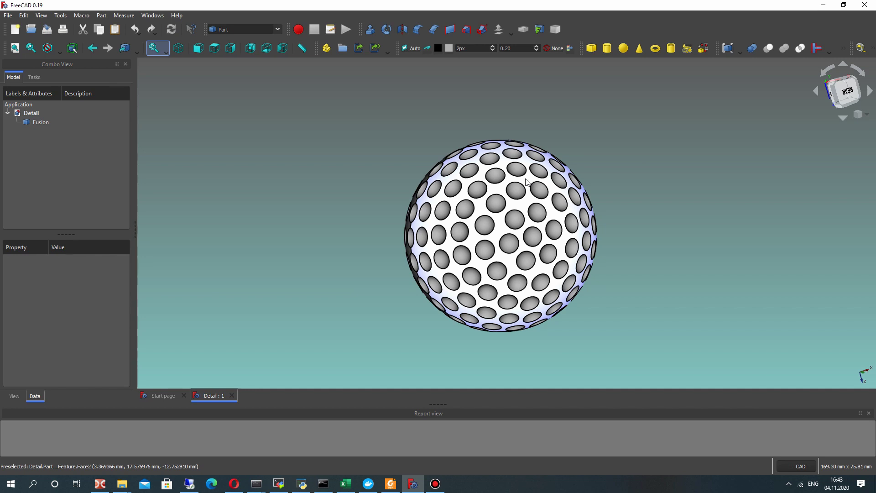
pyautogui.scroll(-1, 526, 183)
pyautogui.scroll(-1, 576, 125)
pyautogui.scroll(-1, 575, 126)
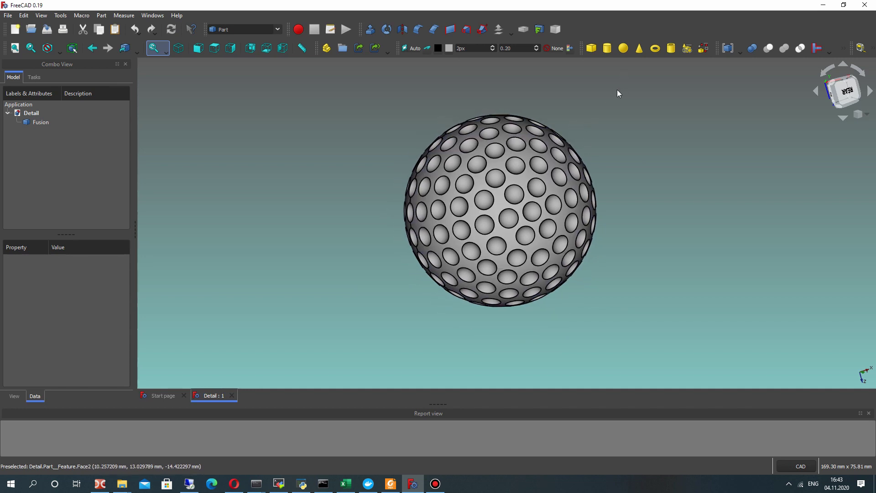
pyautogui.scroll(-2, 584, 134)
pyautogui.scroll(1, 580, 61)
pyautogui.scroll(-1, 582, 92)
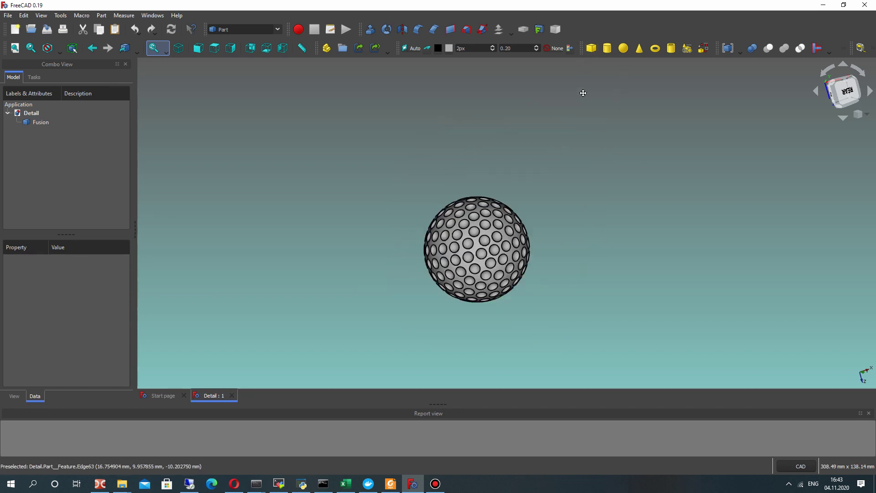
pyautogui.click(240, 30)
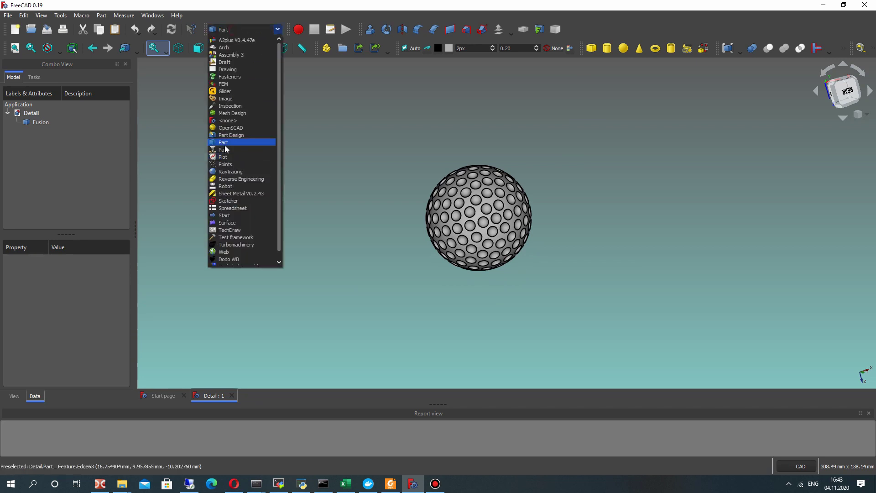
# - Add a Part Cube box beside the golf ball and select it
pyautogui.click(226, 146)
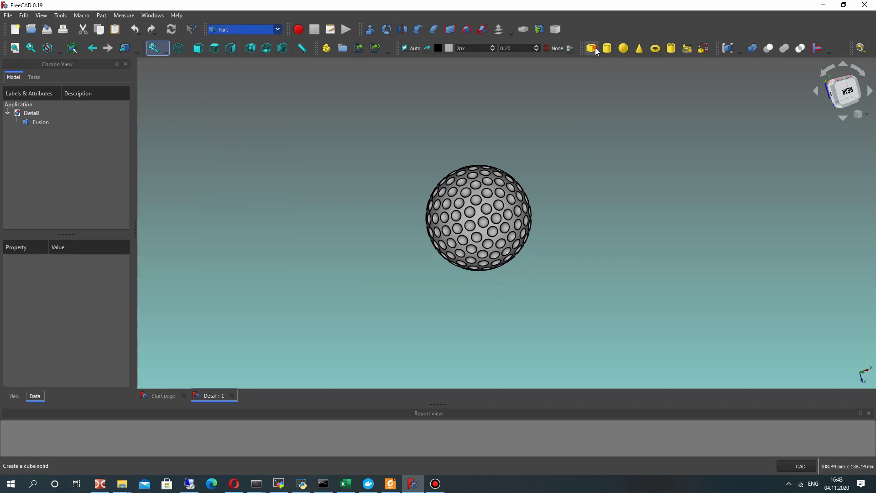
pyautogui.click(591, 48)
pyautogui.click(39, 130)
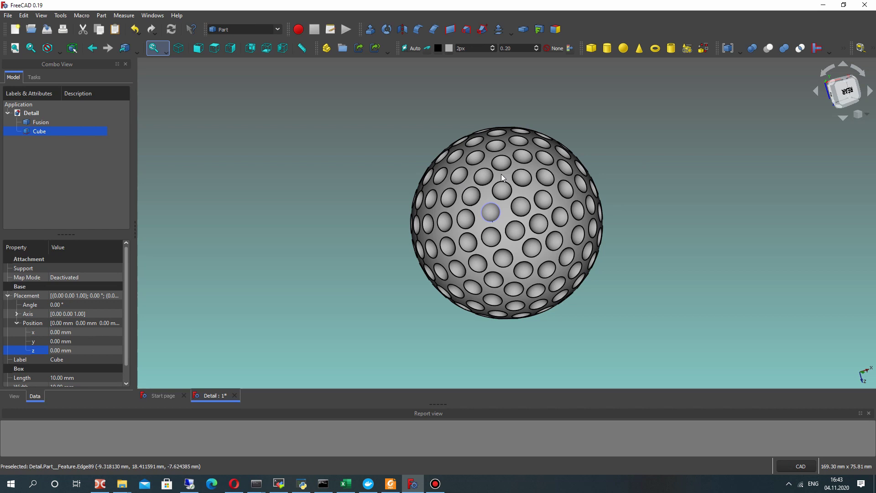
pyautogui.moveTo(502, 177); pyautogui.dragTo(22, 116, button='middle')
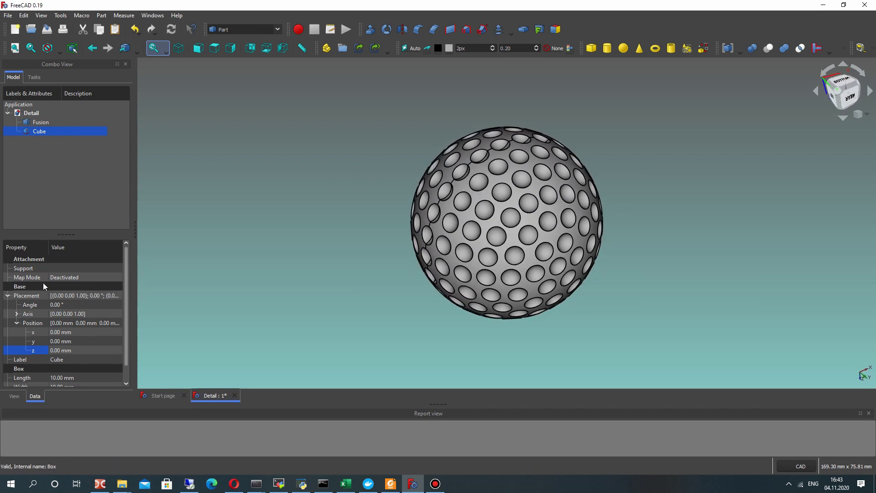
pyautogui.scroll(-1, 32, 352)
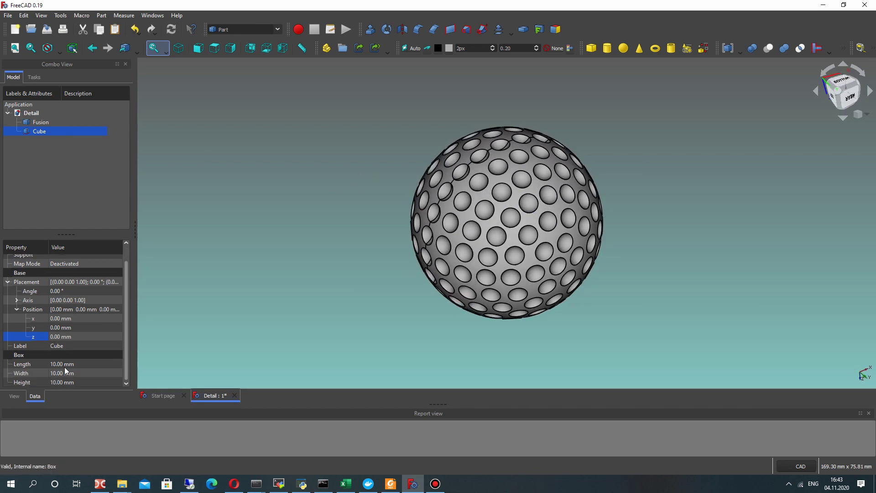
# - Resize the box to Length 800 mm, Width 800 mm and Height 2 mm
pyautogui.click(65, 364)
pyautogui.write('800')
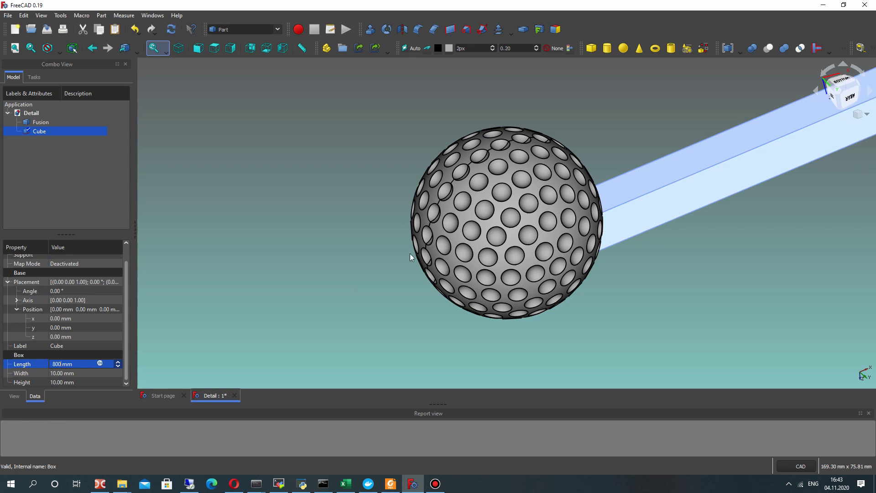
pyautogui.press('Return')
pyautogui.press('v')
pyautogui.press('f')
pyautogui.click(59, 374)
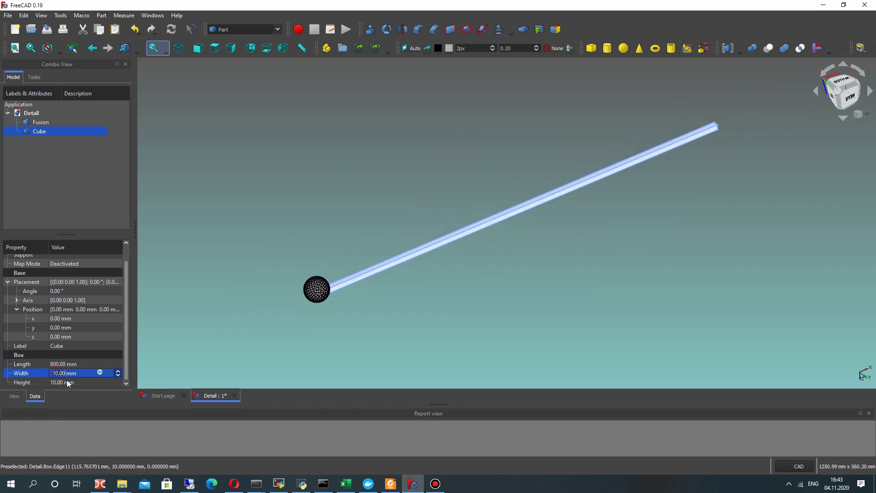
pyautogui.write('08')
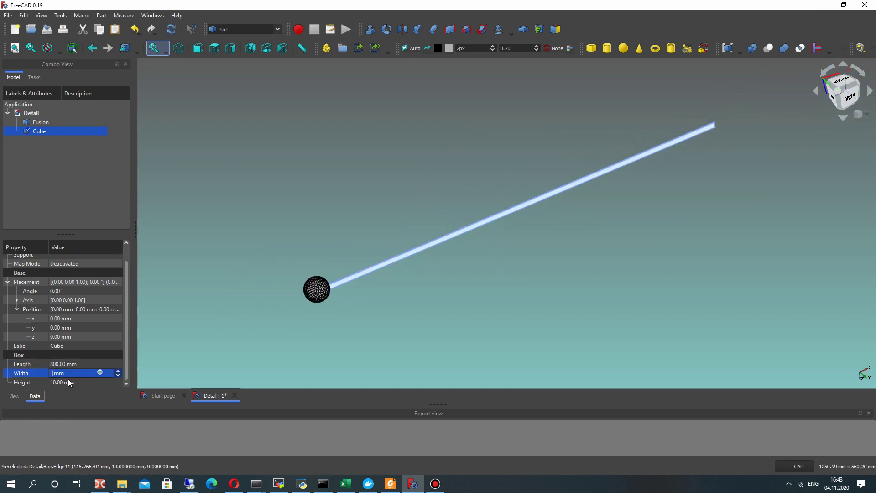
pyautogui.write('00')
pyautogui.scroll(-2, 425, 205)
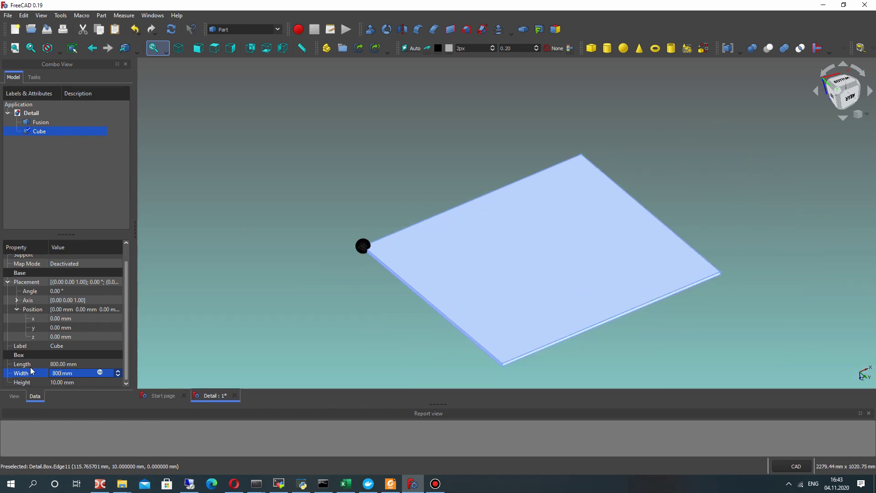
pyautogui.click(53, 384)
pyautogui.write('2')
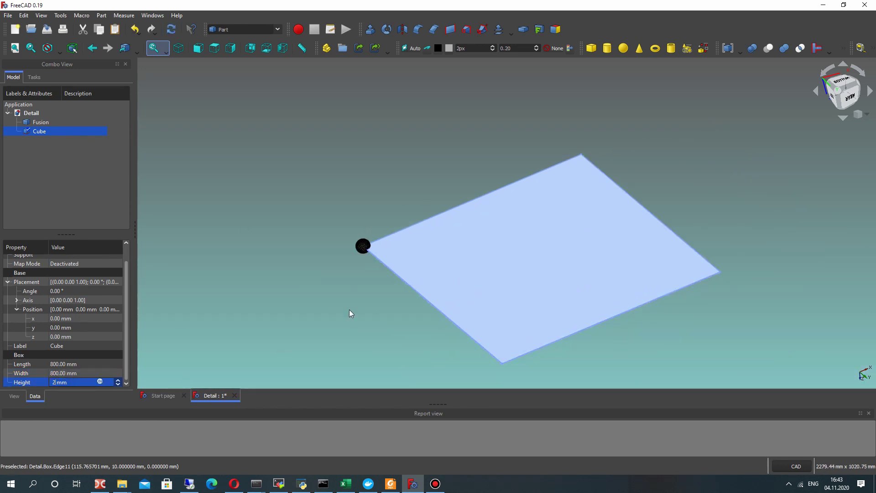
pyautogui.scroll(3, 372, 198)
pyautogui.scroll(3, 372, 198)
pyautogui.click(297, 258)
pyautogui.scroll(-3, 502, 189)
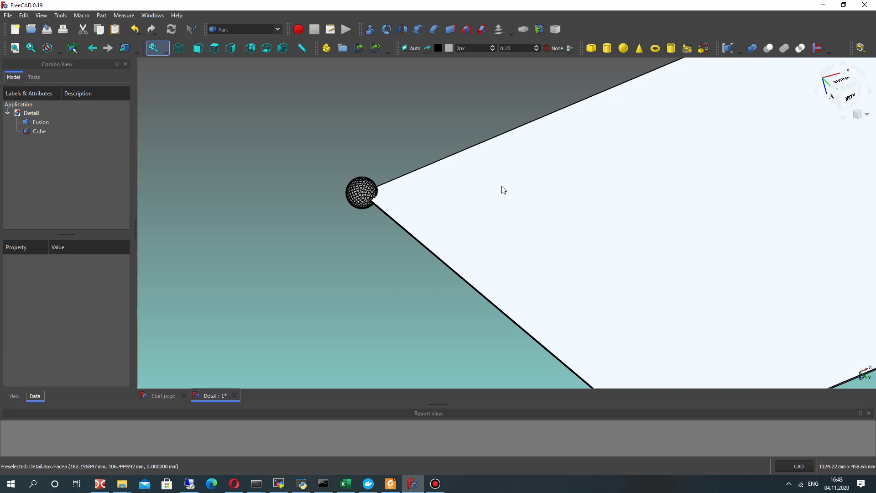
pyautogui.scroll(-3, 502, 189)
pyautogui.scroll(-2, 456, 178)
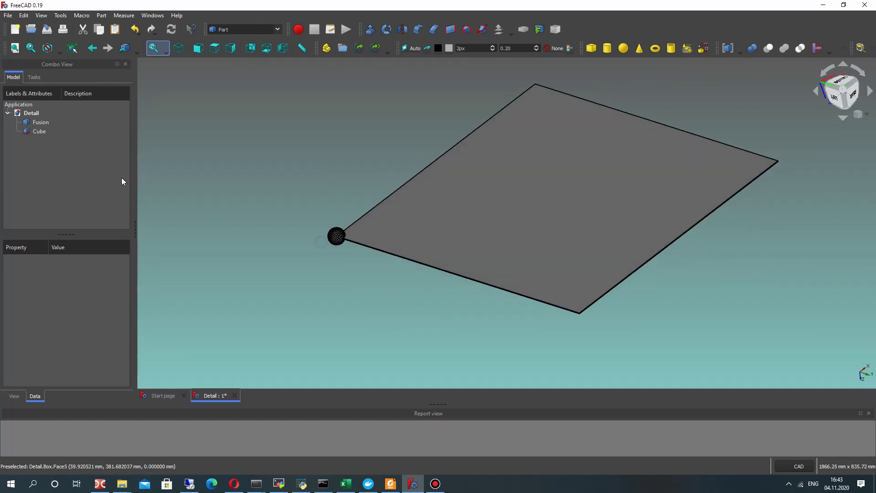
# - Move the Cube to x −400 mm and y −400 mm, then start editing its z offset
pyautogui.click(38, 133)
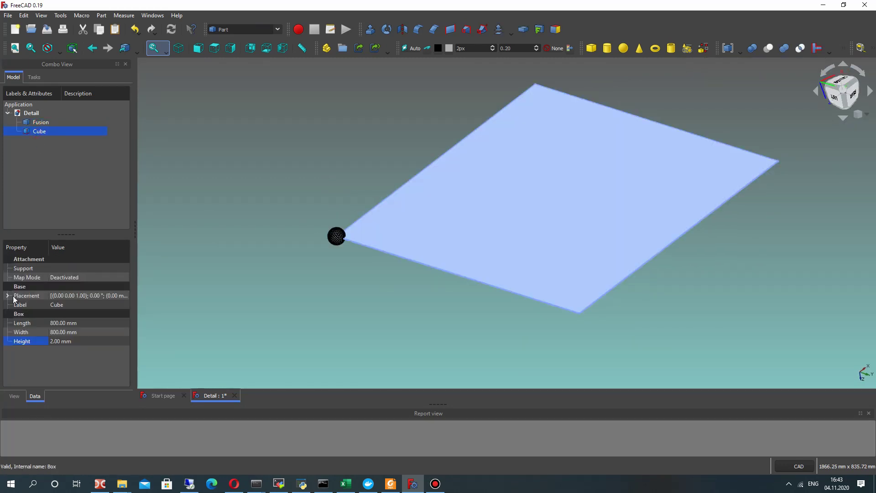
pyautogui.click(8, 296)
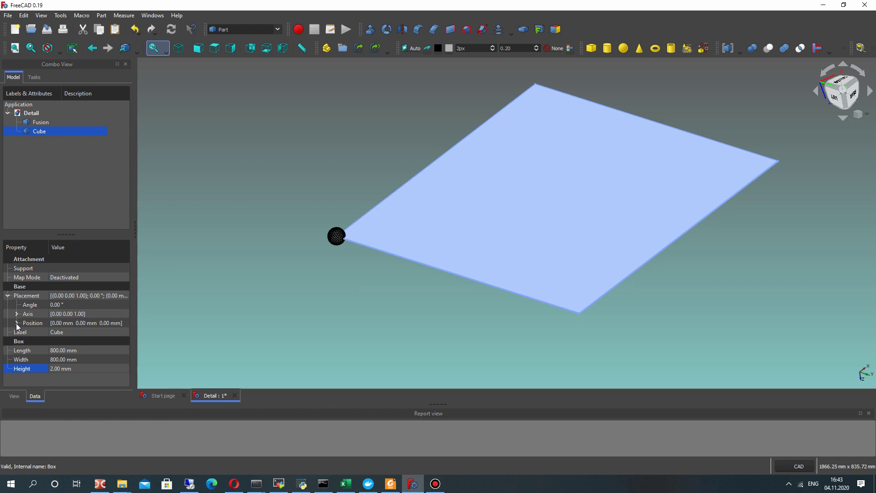
pyautogui.click(16, 323)
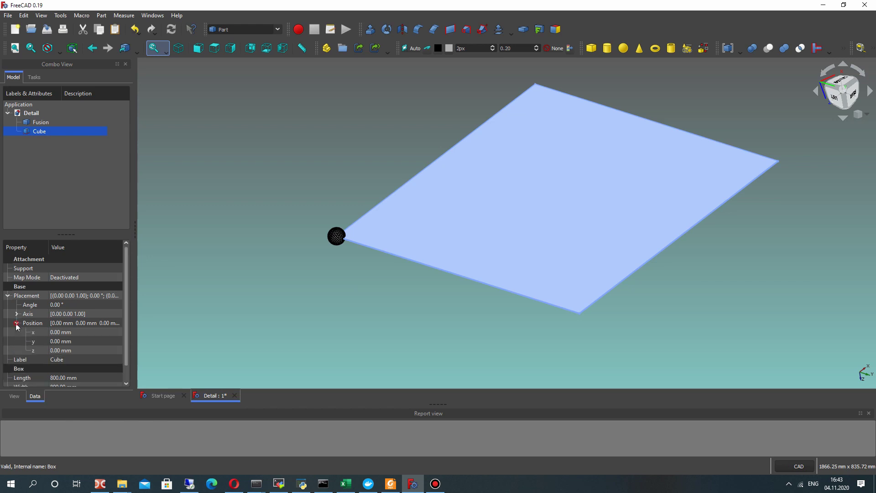
pyautogui.click(61, 341)
pyautogui.write('400')
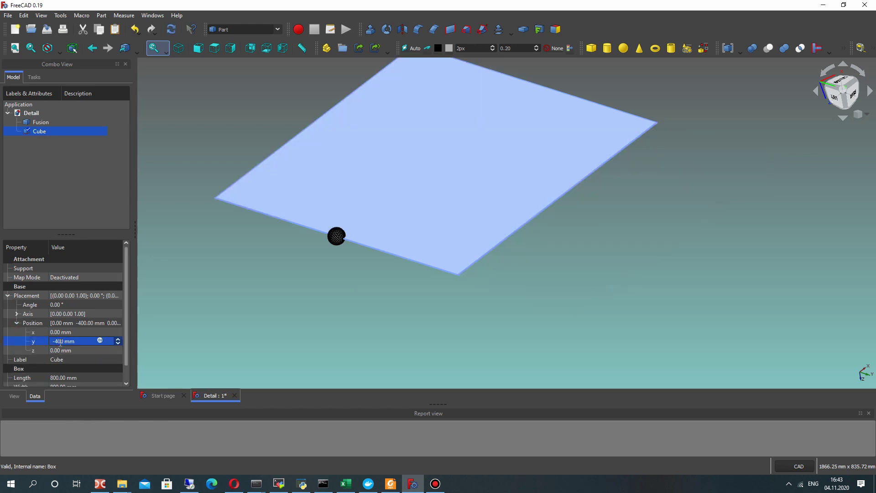
pyautogui.click(59, 333)
pyautogui.write('400')
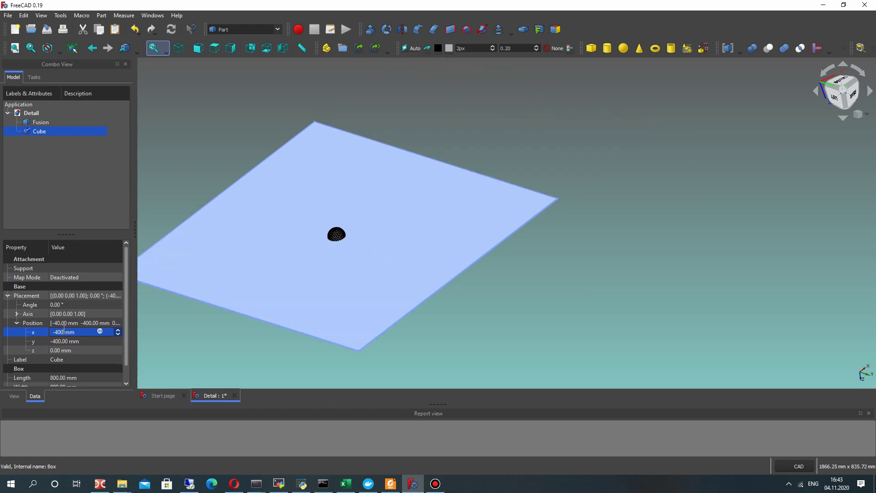
pyautogui.scroll(3, 287, 226)
pyautogui.scroll(3, 311, 240)
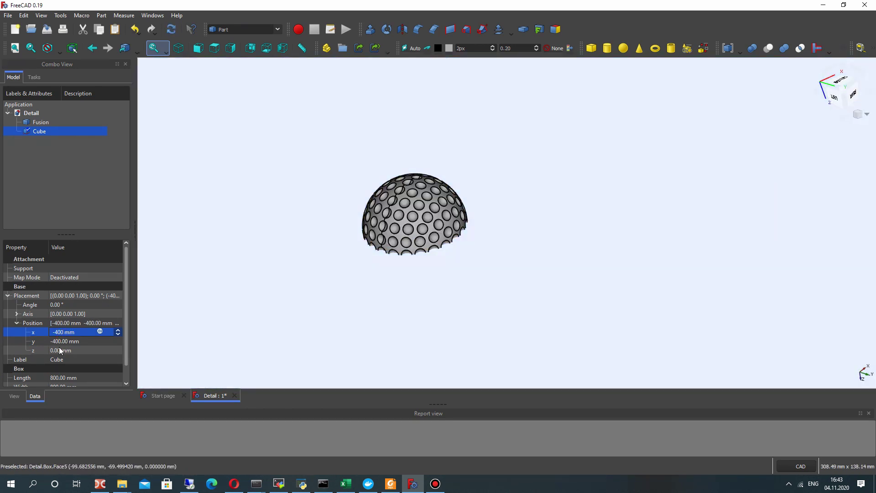
pyautogui.click(69, 350)
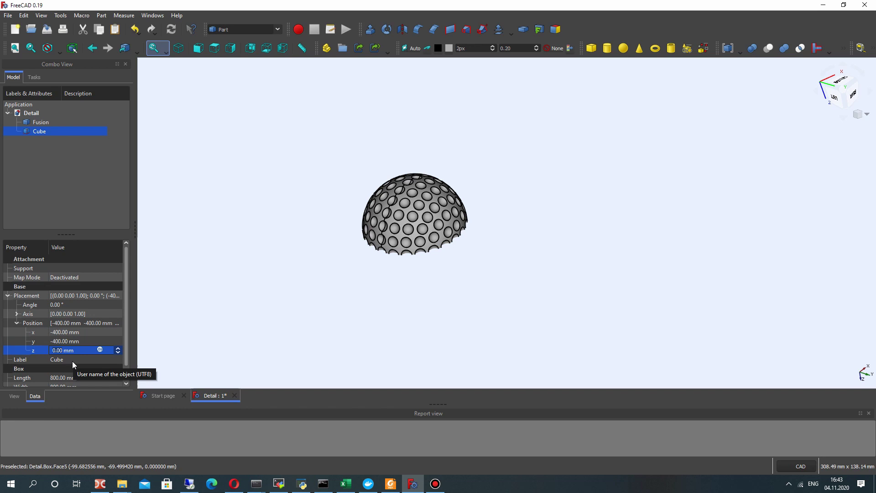
pyautogui.write('10')
pyautogui.press('BackSpace')
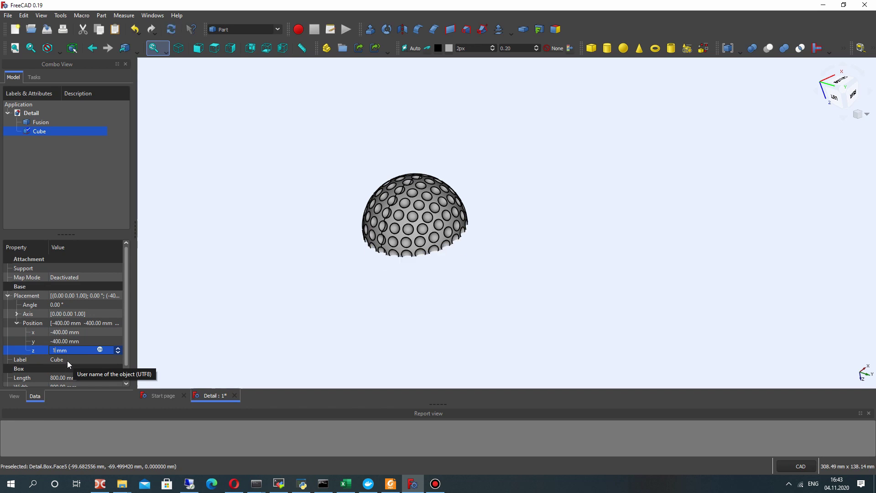
pyautogui.write('22')
# - Try a 25 mm plate height and check ball contact from low, top and rear views
pyautogui.moveTo(359, 267)
pyautogui.mouseDown(button='middle')
pyautogui.moveTo(397, 253)
pyautogui.moveTo(425, 182)
pyautogui.moveTo(386, 365)
pyautogui.moveTo(440, 232)
pyautogui.moveTo(384, 257)
pyautogui.mouseUp(button='middle')
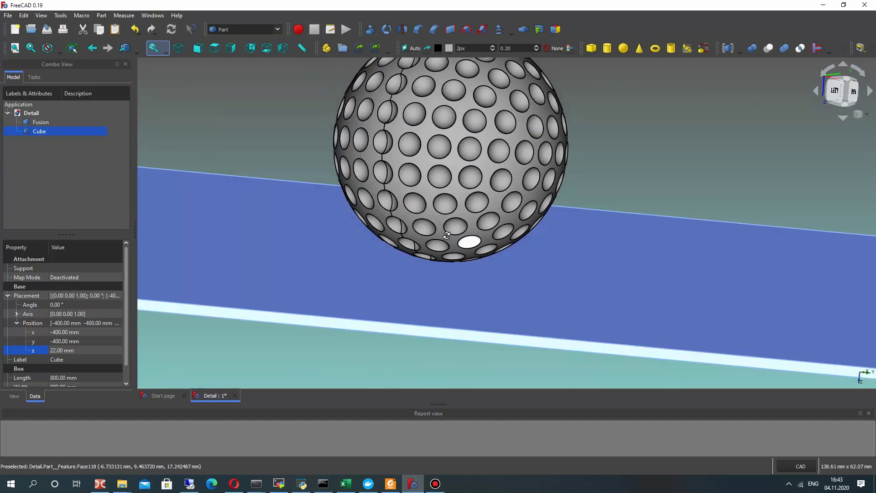
pyautogui.press('2')
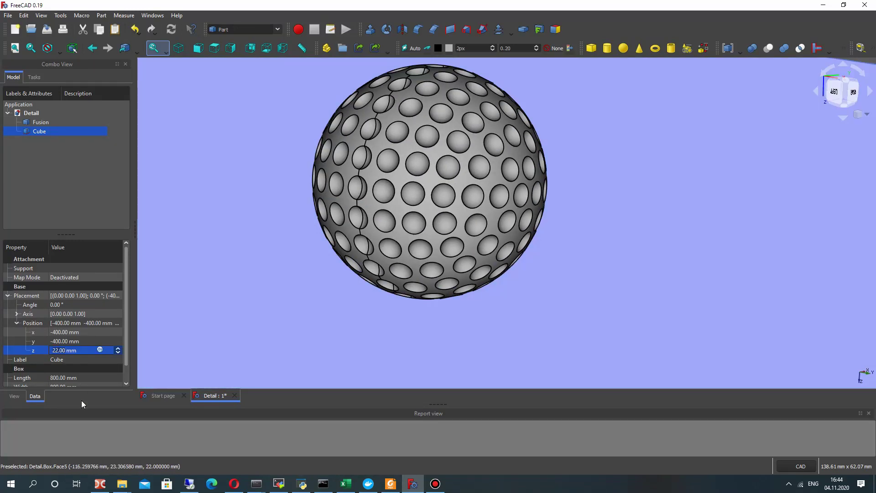
pyautogui.press('BackSpace')
pyautogui.write('5')
pyautogui.moveTo(447, 290); pyautogui.dragTo(445, 302, button='middle')
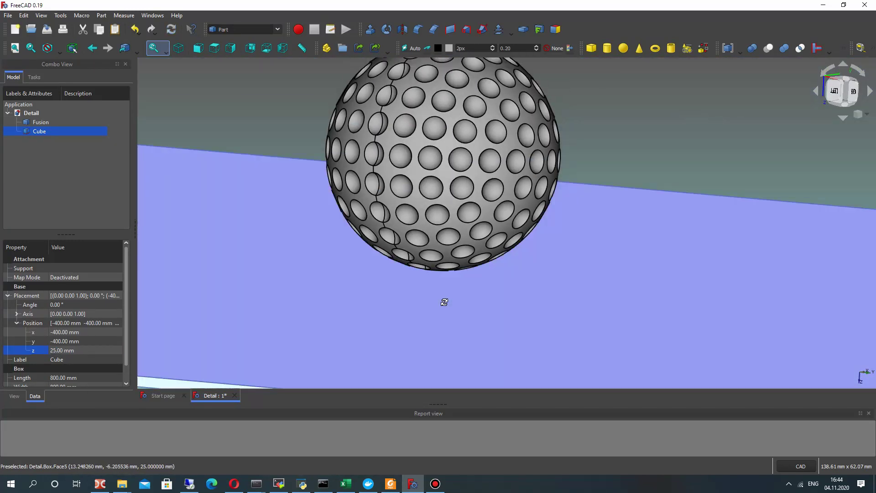
pyautogui.click(304, 216)
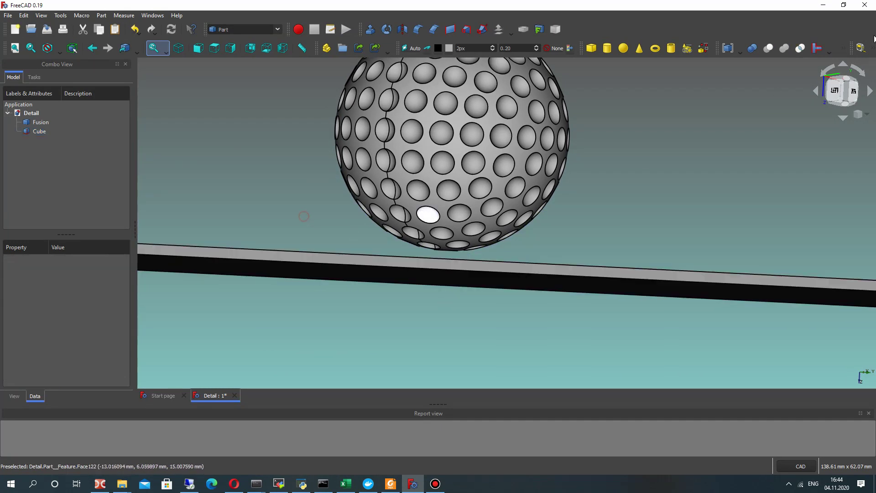
pyautogui.click(843, 91)
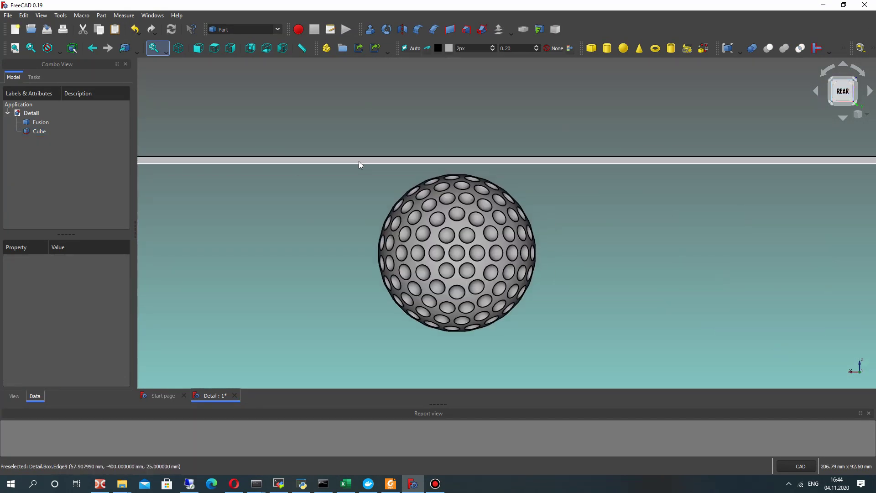
pyautogui.scroll(3, 558, 210)
pyautogui.scroll(2, 548, 184)
pyautogui.click(39, 123)
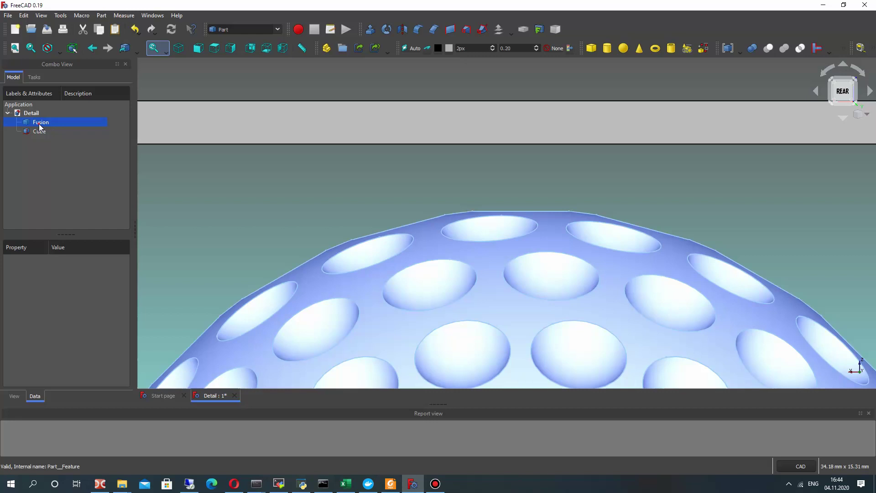
pyautogui.write('2')
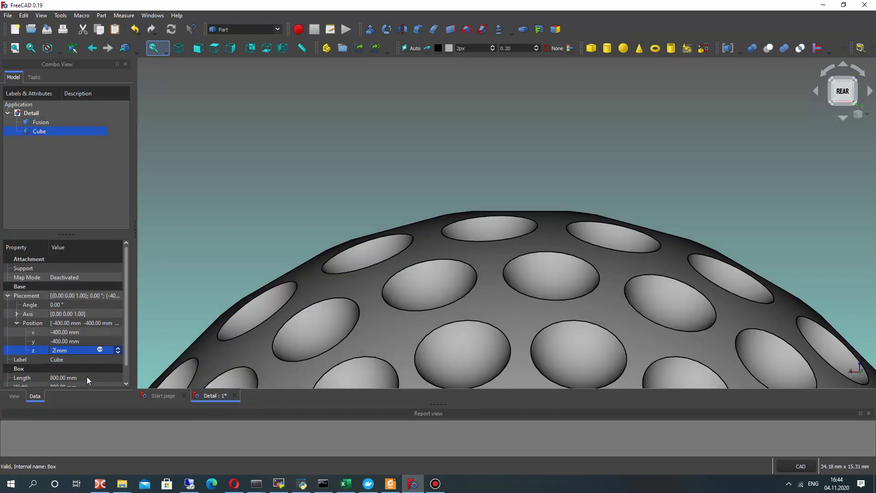
pyautogui.write('2')
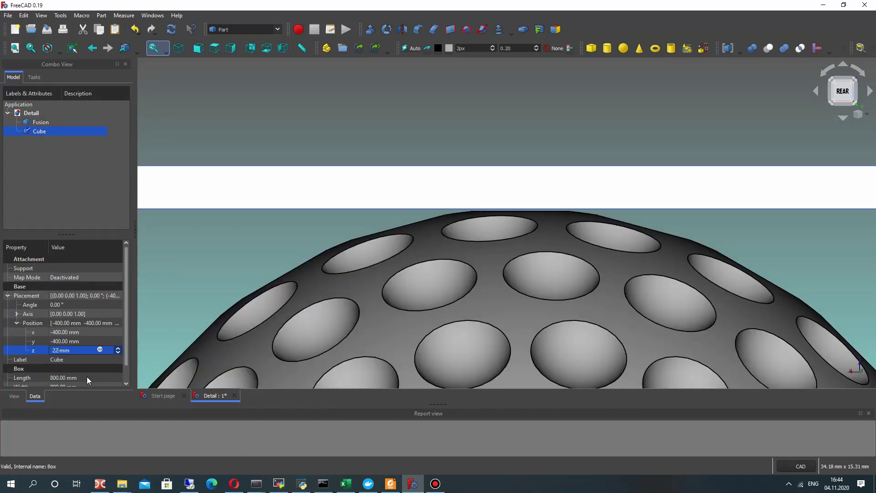
# - Change the plate height to 22 mm and orbit to confirm the ball rests on it
pyautogui.press('BackSpace')
pyautogui.write('1')
pyautogui.press('BackSpace')
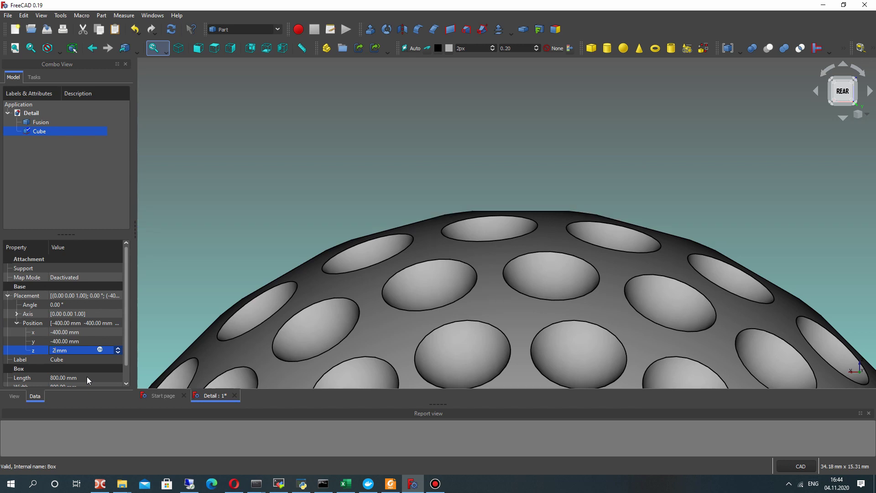
pyautogui.write('2')
pyautogui.press('Return')
pyautogui.click(532, 60)
pyautogui.moveTo(532, 61)
pyautogui.mouseDown(button='middle')
pyautogui.moveTo(507, 267)
pyautogui.moveTo(473, 349)
pyautogui.moveTo(512, 186)
pyautogui.moveTo(458, 235)
pyautogui.moveTo(482, 196)
pyautogui.mouseUp(button='middle')
pyautogui.click(390, 149)
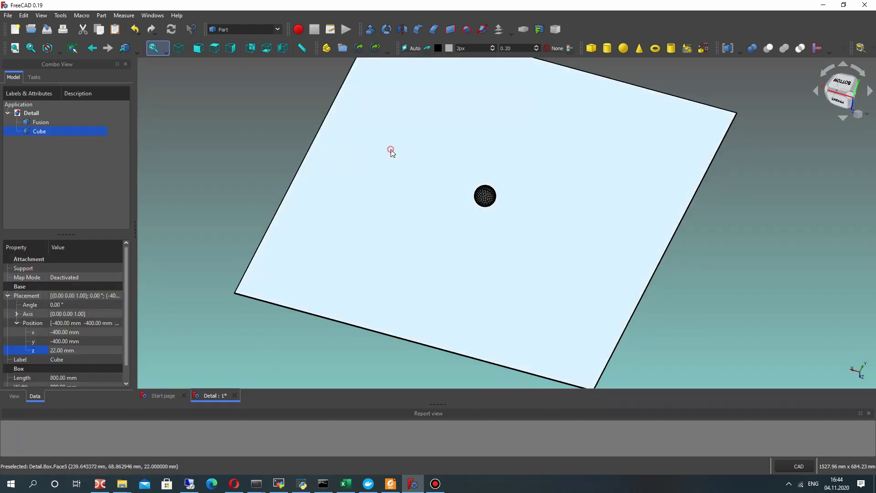
pyautogui.scroll(3, 466, 180)
pyautogui.scroll(3, 466, 180)
pyautogui.scroll(2, 581, 191)
pyautogui.scroll(-3, 581, 190)
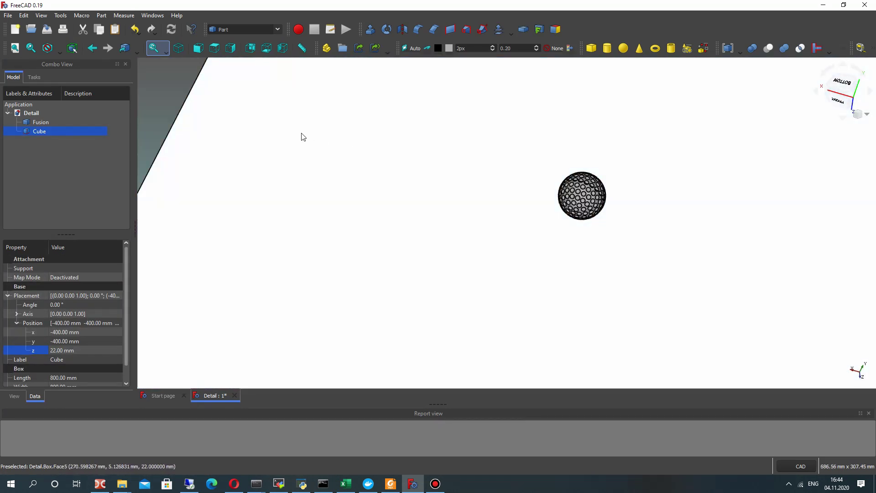
pyautogui.moveTo(302, 135)
pyautogui.mouseDown(button='middle')
pyautogui.moveTo(235, 262)
pyautogui.moveTo(500, 288)
pyautogui.moveTo(589, 189)
pyautogui.mouseUp(button='middle')
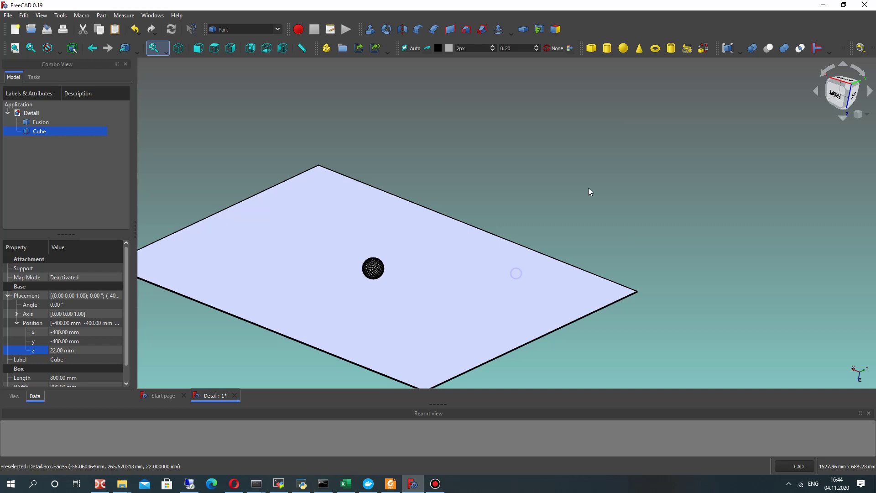
pyautogui.click(589, 190)
pyautogui.moveTo(594, 153); pyautogui.dragTo(554, 172, button='middle')
pyautogui.scroll(3, 526, 212)
pyautogui.scroll(1, 526, 213)
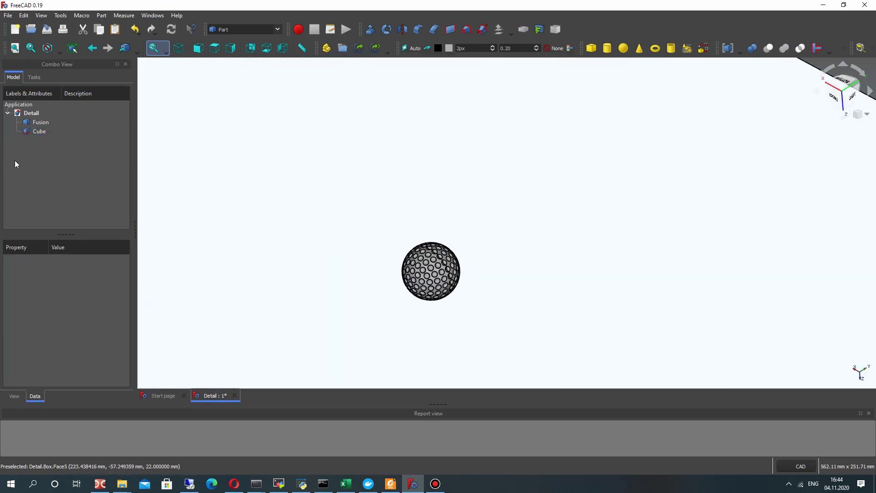
# - Export the Fusion ball and Cube plate as forRender.step with colors
pyautogui.click(42, 123)
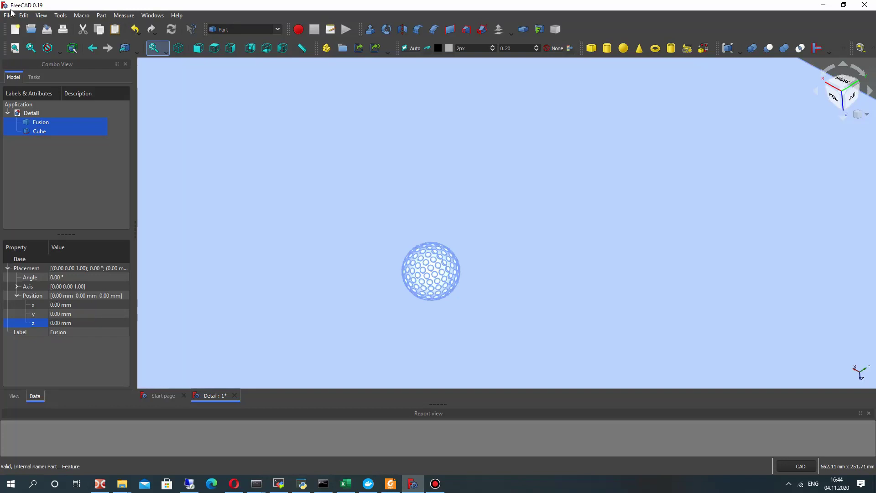
pyautogui.click(8, 16)
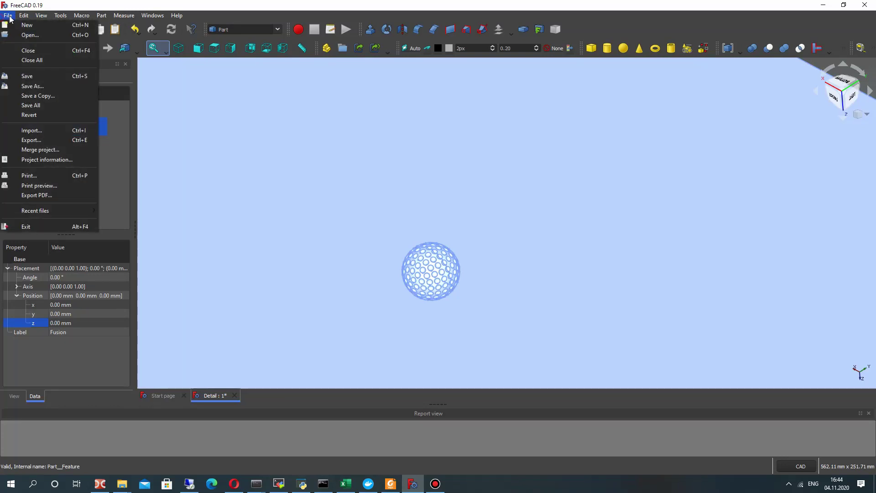
pyautogui.click(31, 140)
pyautogui.write('forRender')
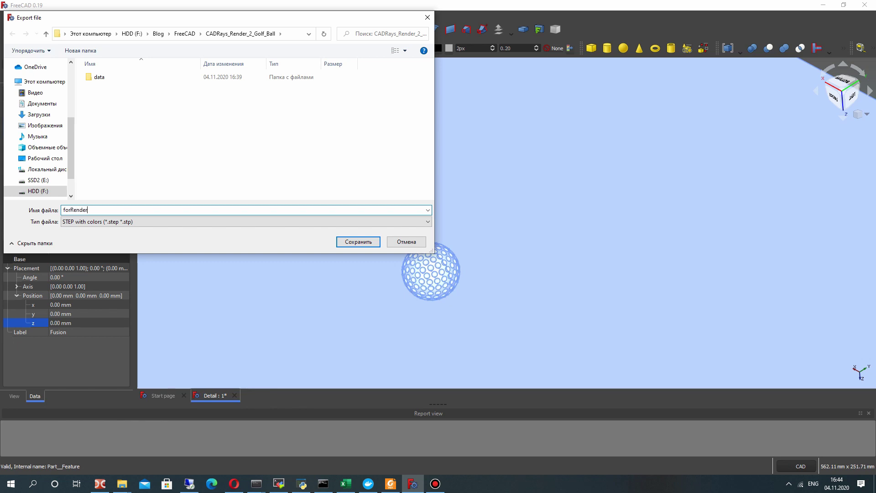
pyautogui.click(352, 243)
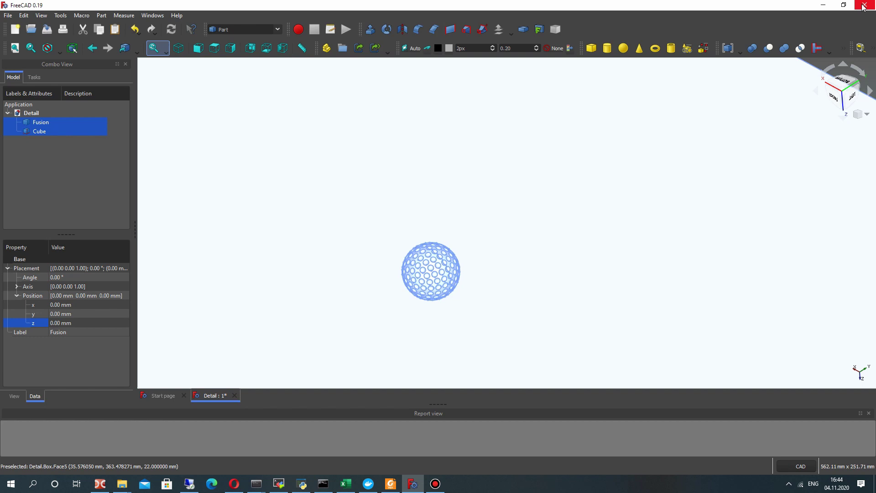
# - Close FreeCAD without saving, confirm forRender.step exists, and launch CADRays.exe
pyautogui.click(863, 7)
pyautogui.click(477, 258)
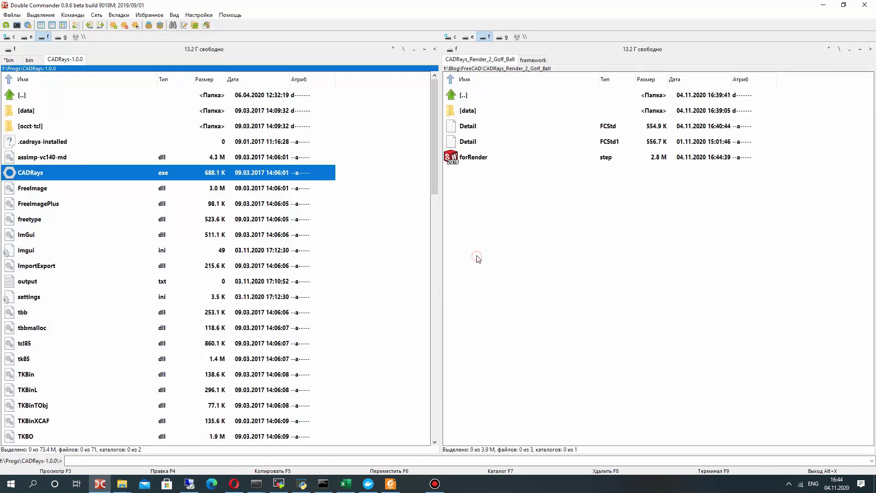
pyautogui.click(473, 140)
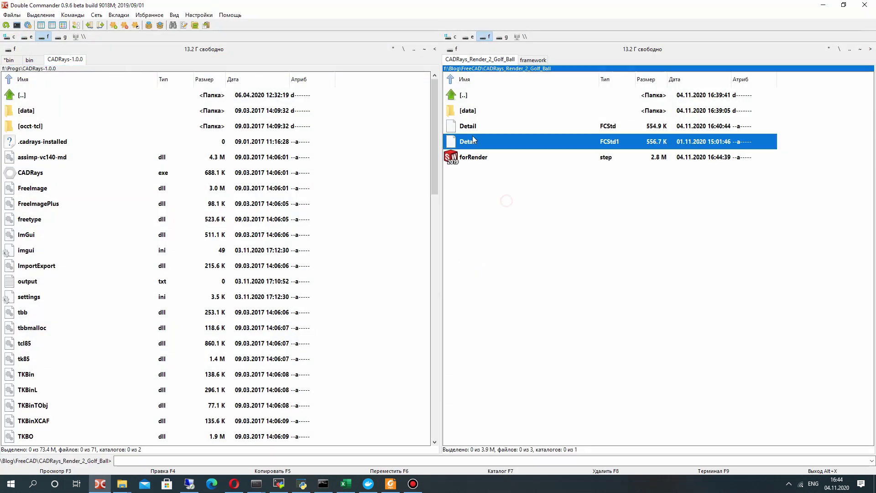
pyautogui.click(454, 158)
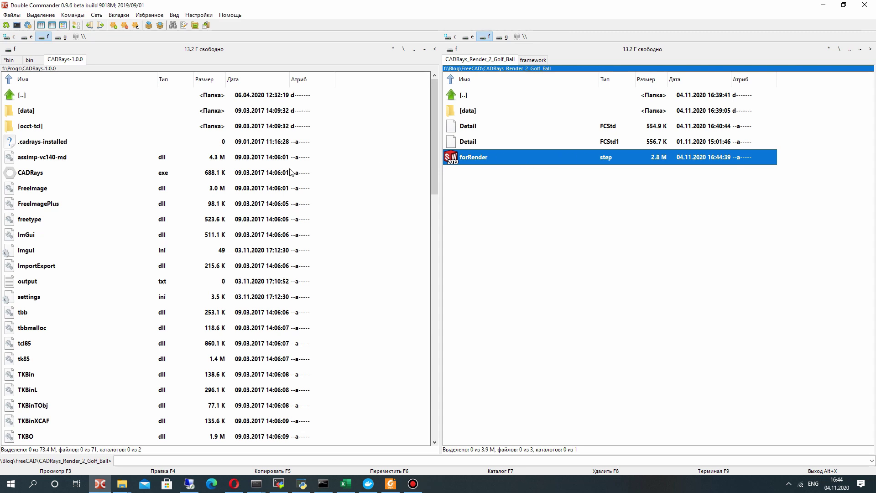
pyautogui.click(28, 177)
pyautogui.doubleClick(66, 179)
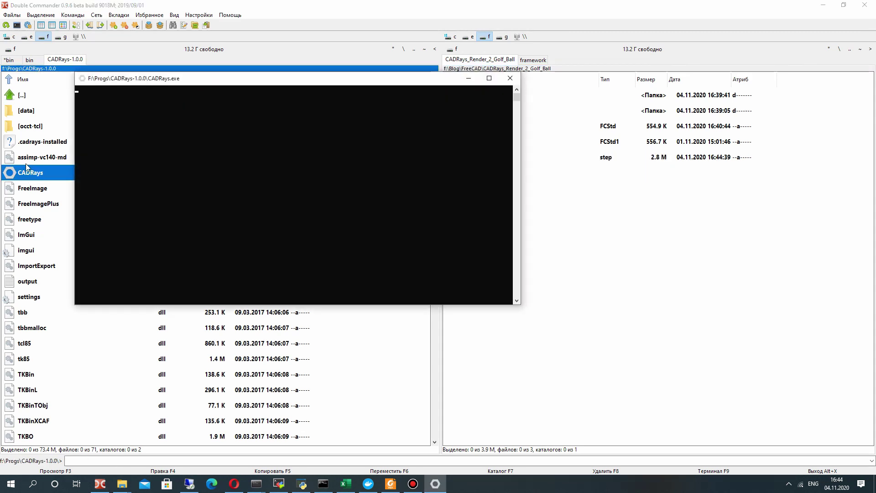
pyautogui.moveTo(136, 76); pyautogui.dragTo(281, 106)
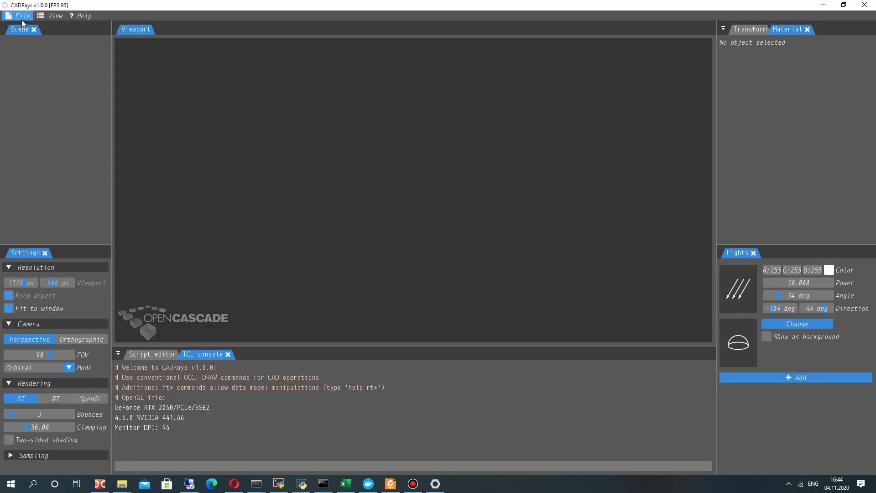
# - Import forRender.step from the CADRays_Render_2_Golf_Ball folder using default settings
pyautogui.click(20, 16)
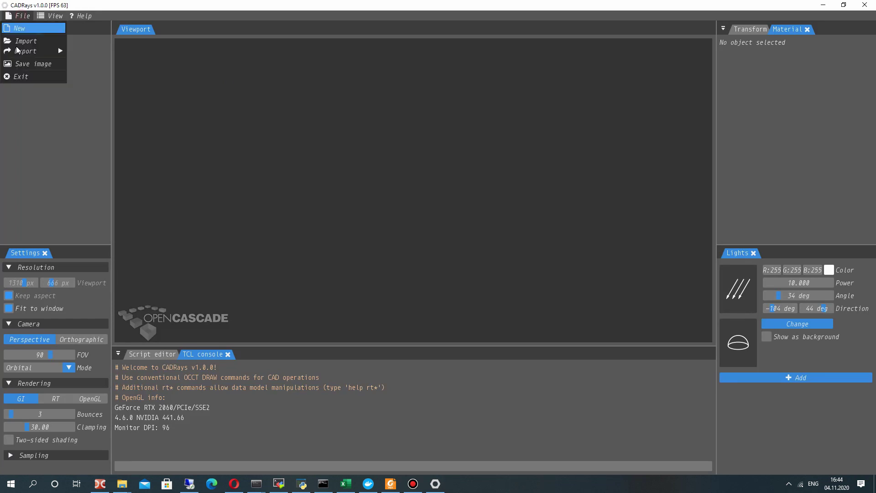
pyautogui.click(22, 43)
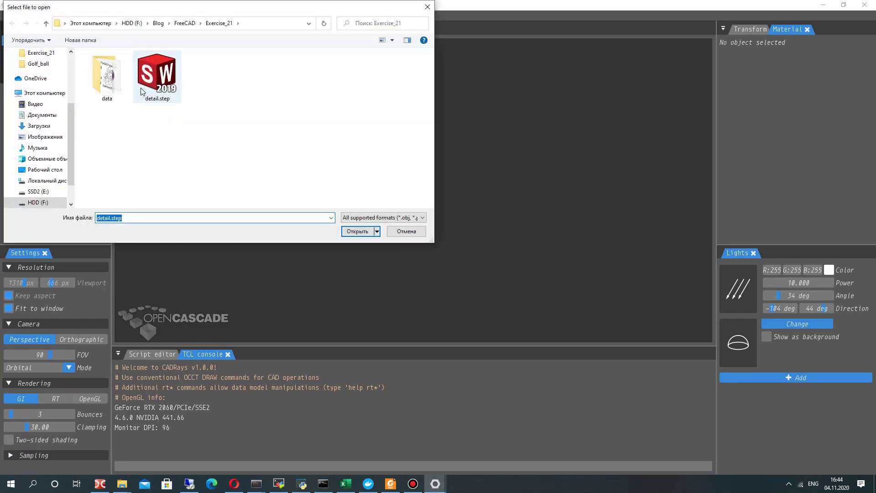
pyautogui.click(182, 24)
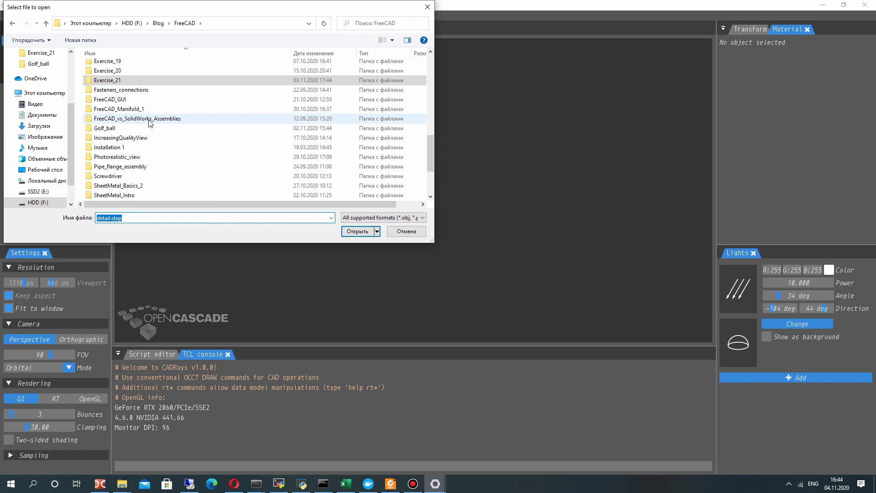
pyautogui.scroll(8, 141, 123)
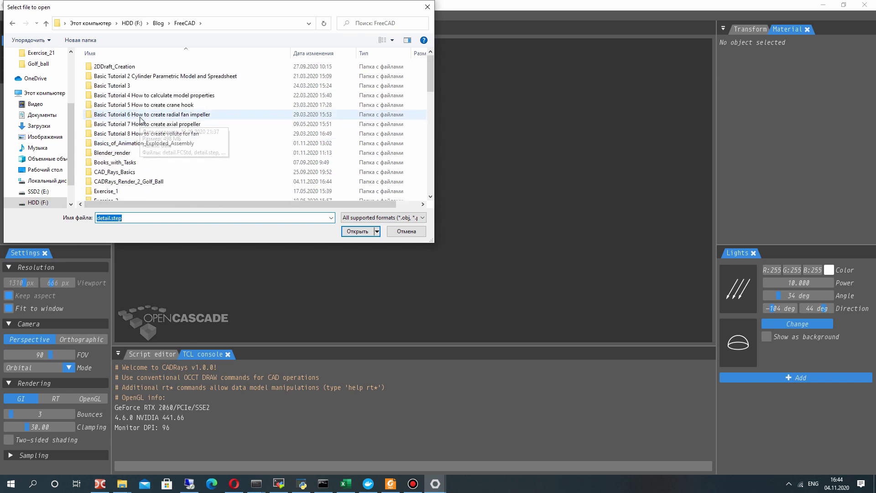
pyautogui.doubleClick(127, 182)
pyautogui.click(102, 77)
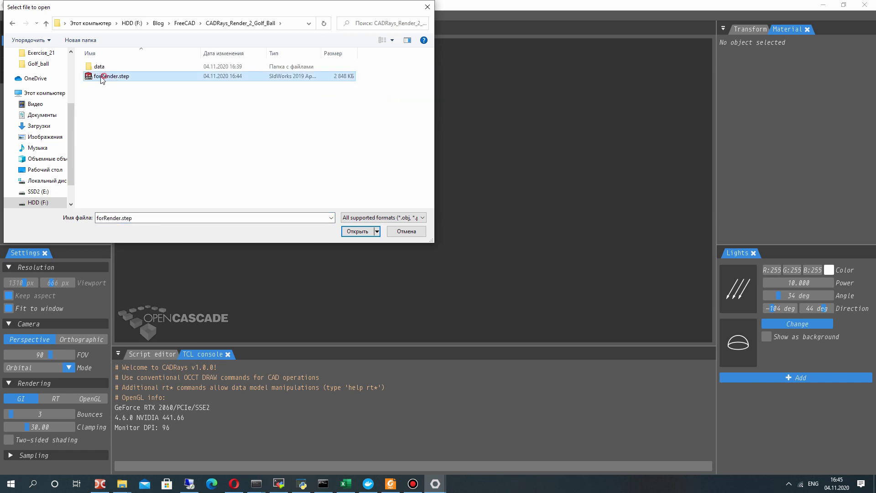
pyautogui.doubleClick(117, 77)
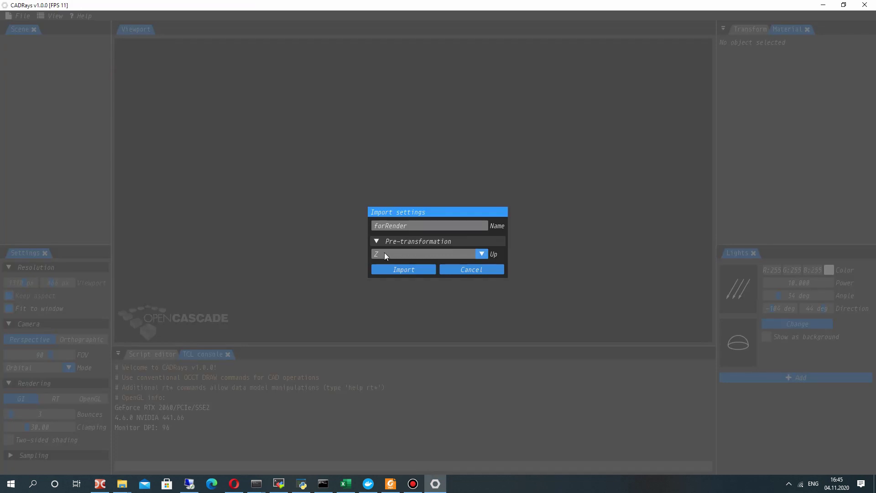
pyautogui.click(404, 269)
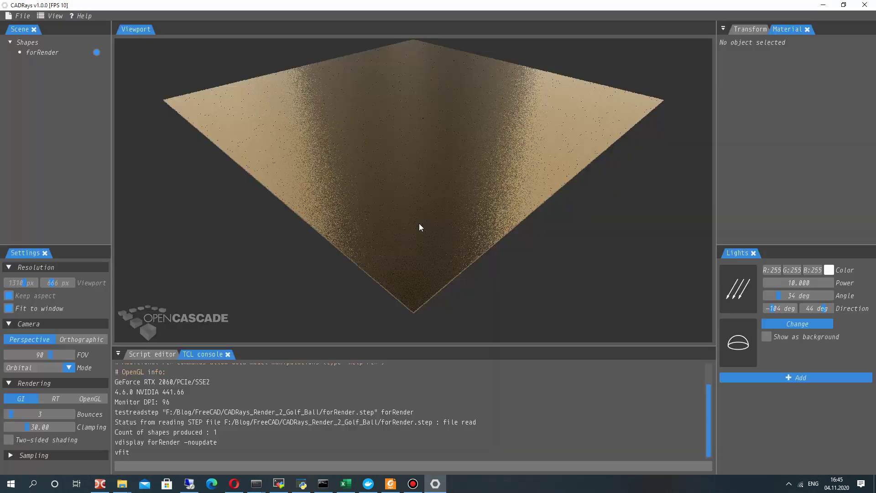
pyautogui.moveTo(395, 194)
pyautogui.mouseDown()
pyautogui.moveTo(399, 207)
pyautogui.moveTo(397, 190)
pyautogui.moveTo(396, 200)
pyautogui.mouseUp()
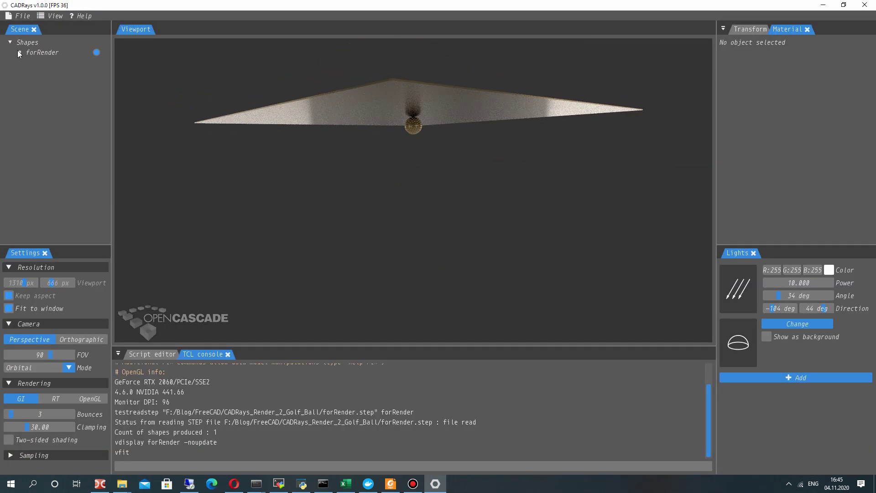
# - Remove the forRender shape and reimport forRender.step with −Z as the up direction
pyautogui.click(59, 69)
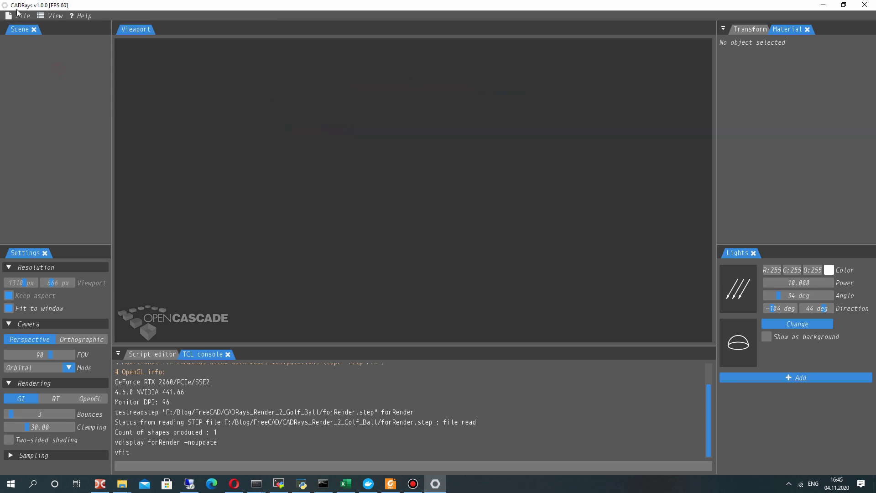
pyautogui.click(20, 15)
pyautogui.click(26, 40)
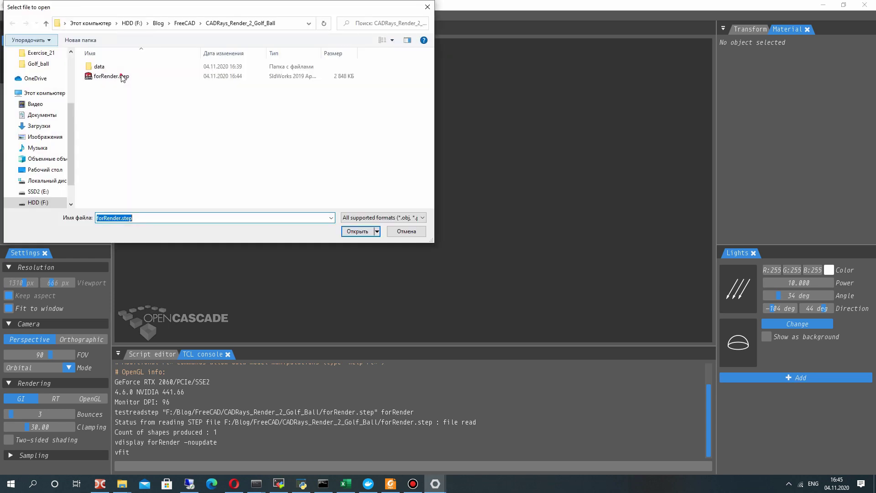
pyautogui.click(357, 231)
pyautogui.click(411, 255)
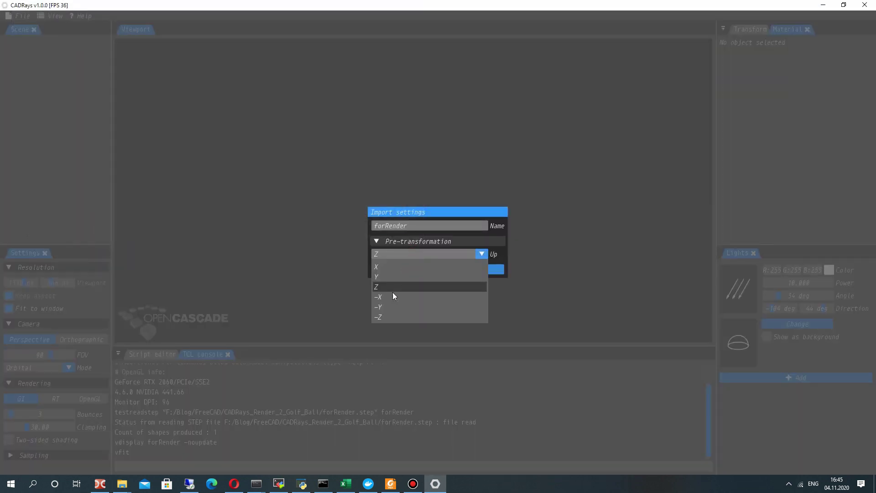
pyautogui.click(386, 320)
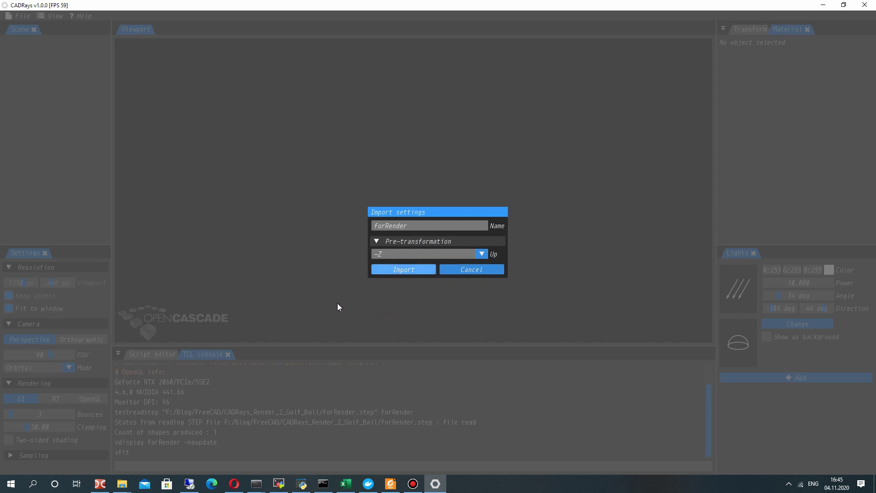
pyautogui.click(398, 269)
pyautogui.moveTo(372, 216)
pyautogui.mouseDown()
pyautogui.moveTo(433, 243)
pyautogui.moveTo(442, 270)
pyautogui.moveTo(445, 245)
pyautogui.mouseUp()
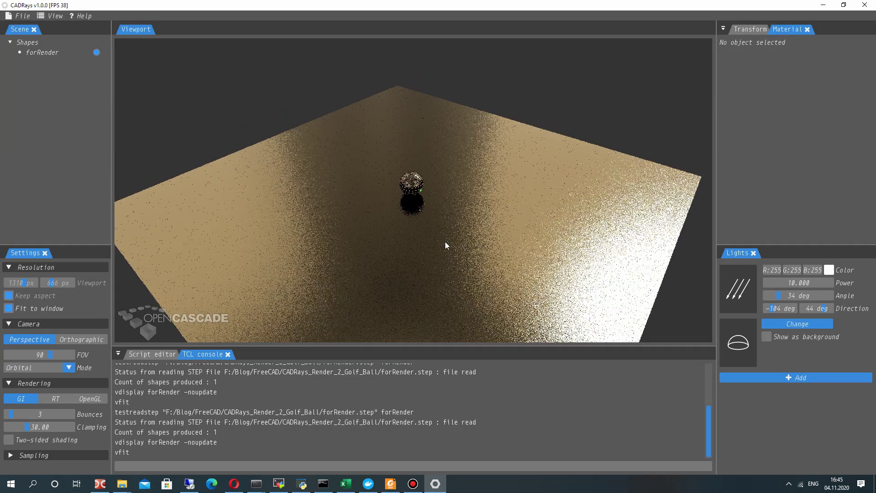
pyautogui.scroll(3, 445, 246)
pyautogui.scroll(3, 451, 252)
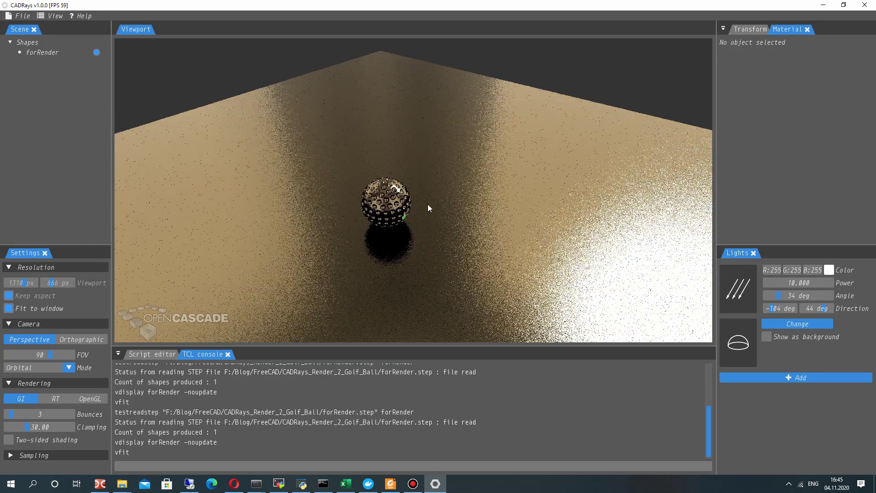
pyautogui.scroll(3, 402, 187)
pyautogui.click(402, 187)
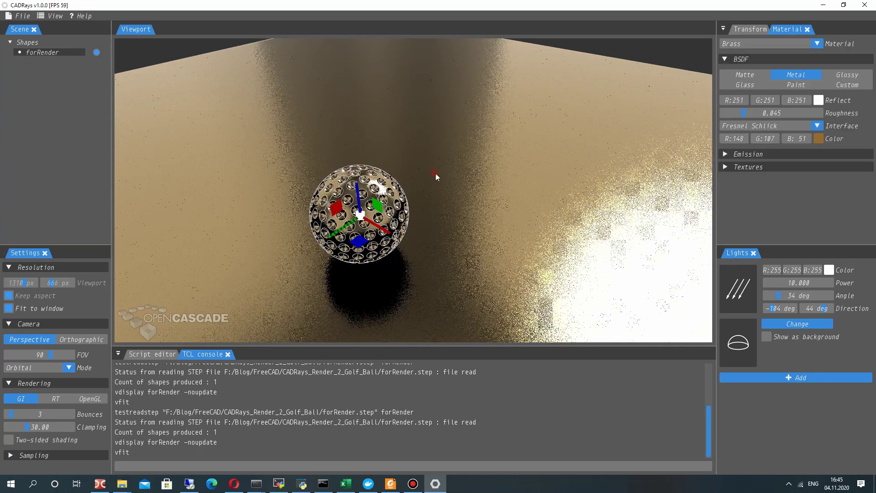
# - Apply the white Satined material to the forRender model
pyautogui.rightClick(51, 54)
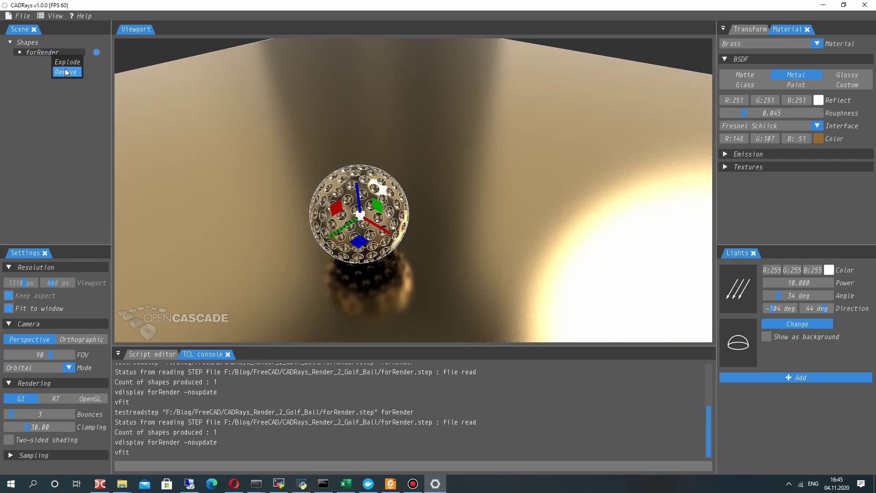
pyautogui.click(32, 150)
pyautogui.click(768, 43)
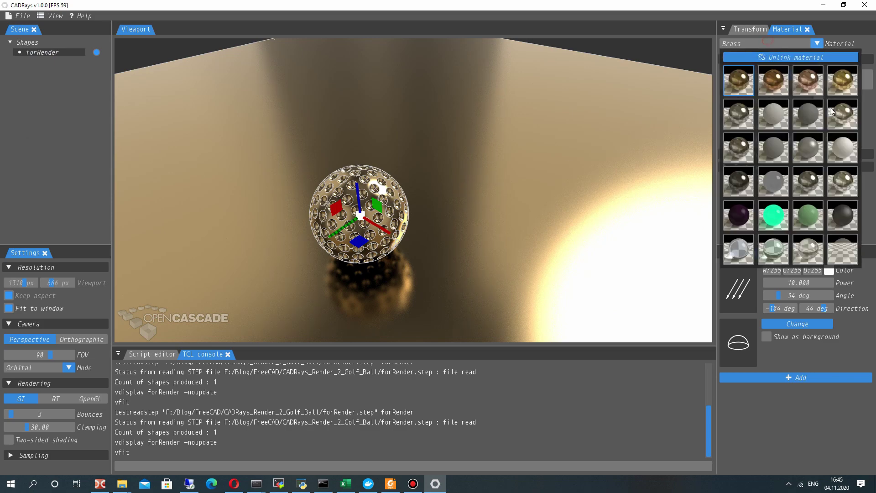
pyautogui.click(834, 112)
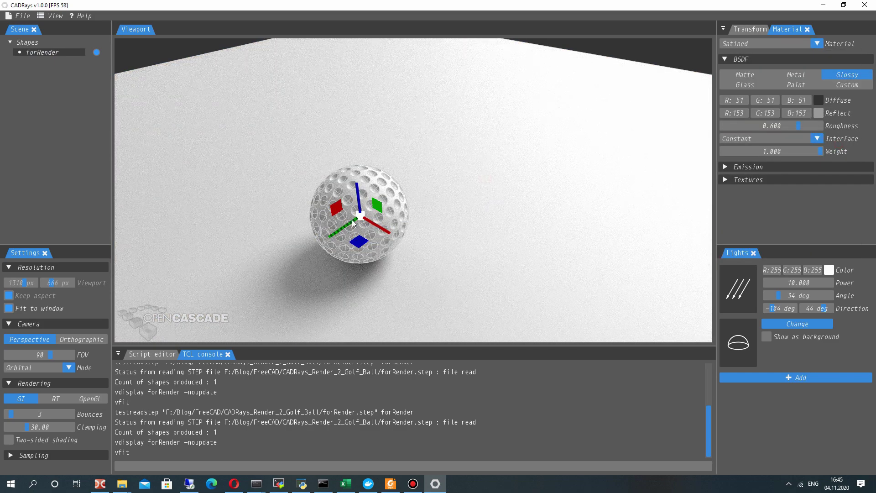
pyautogui.moveTo(408, 131); pyautogui.dragTo(461, 140)
pyautogui.click(438, 266)
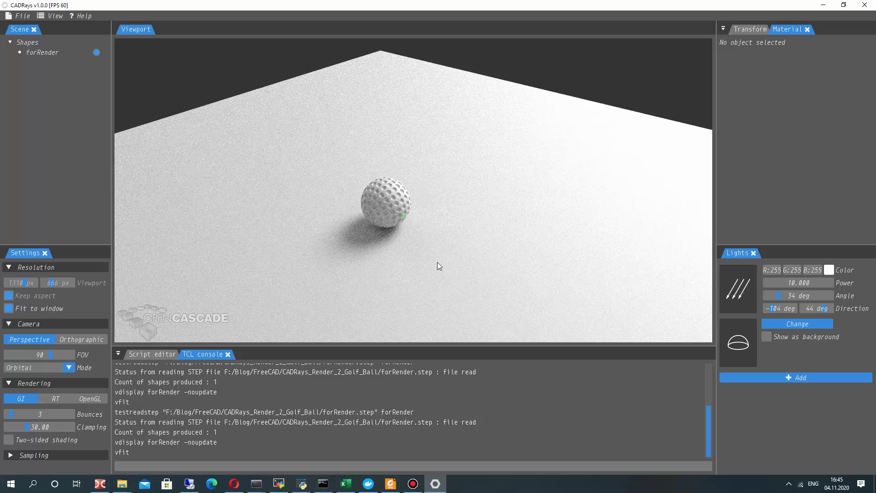
pyautogui.scroll(3, 342, 196)
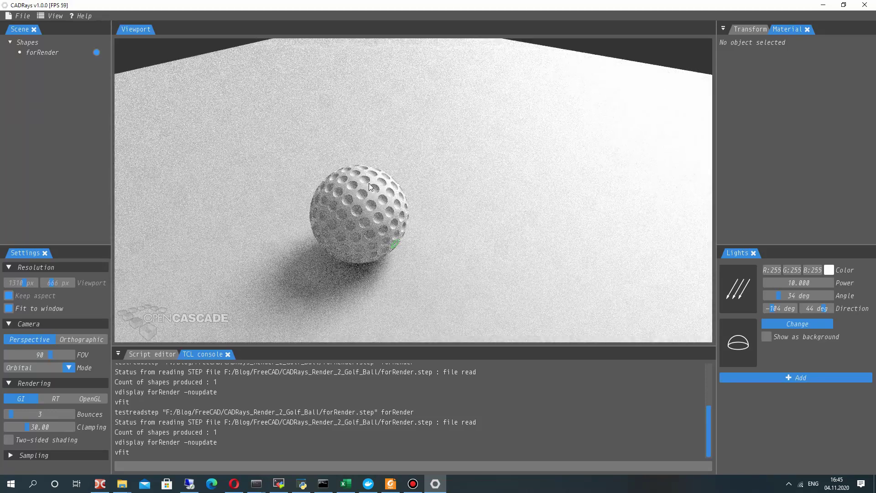
# - Toggle forRender_1 visibility and hide the floor part forRender_2 to inspect the ball
pyautogui.click(500, 206)
pyautogui.click(96, 60)
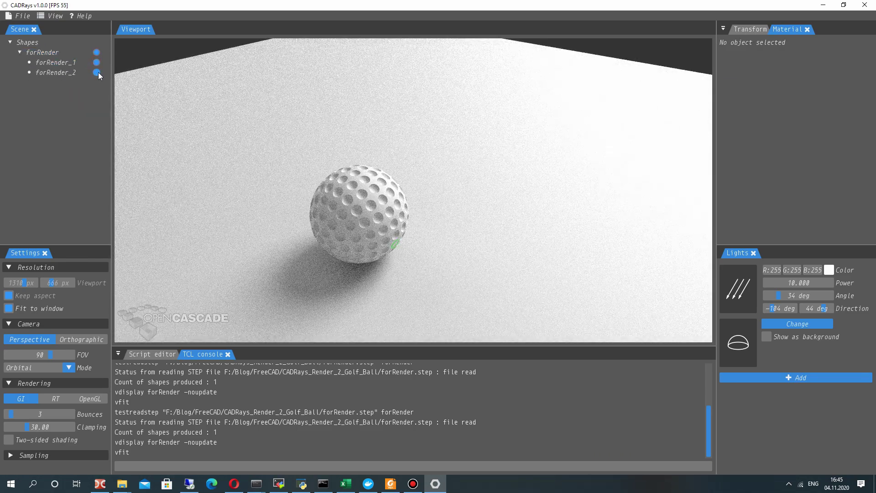
pyautogui.click(98, 72)
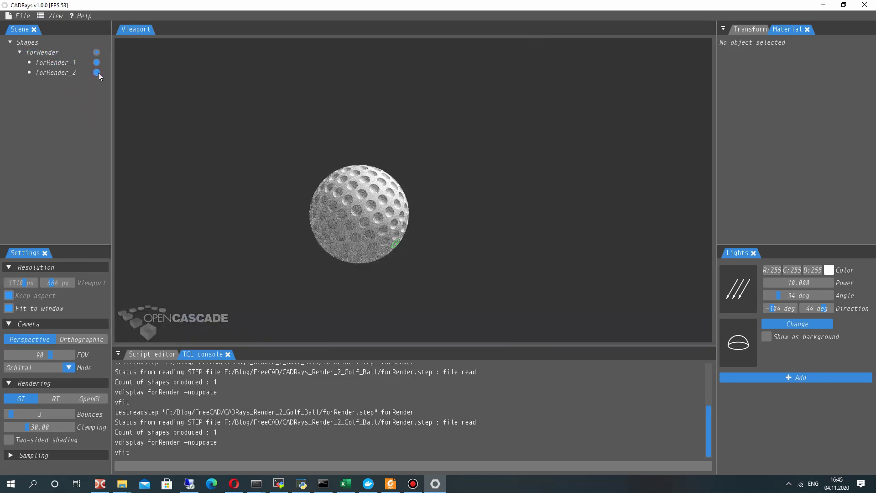
pyautogui.moveTo(354, 113)
pyautogui.mouseDown()
pyautogui.moveTo(407, 99)
pyautogui.moveTo(436, 154)
pyautogui.mouseUp()
pyautogui.click(436, 166)
pyautogui.click(467, 201)
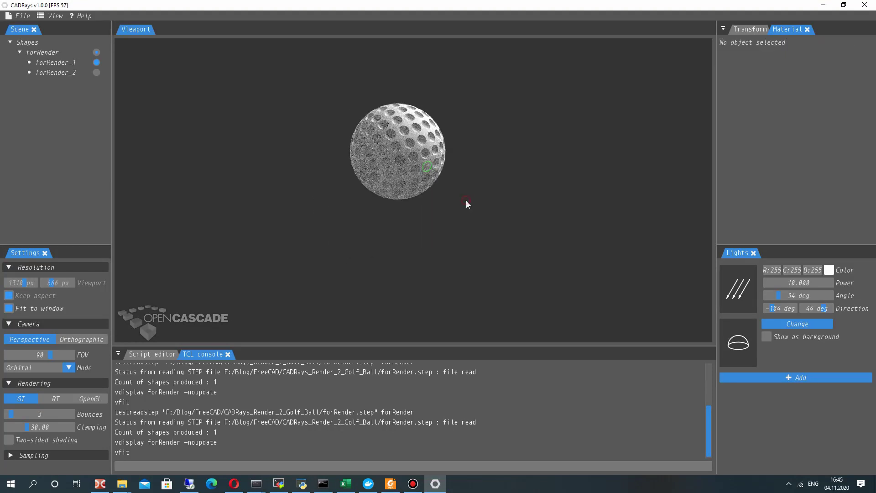
pyautogui.scroll(3, 467, 201)
pyautogui.scroll(3, 454, 189)
pyautogui.scroll(2, 454, 187)
pyautogui.scroll(2, 479, 234)
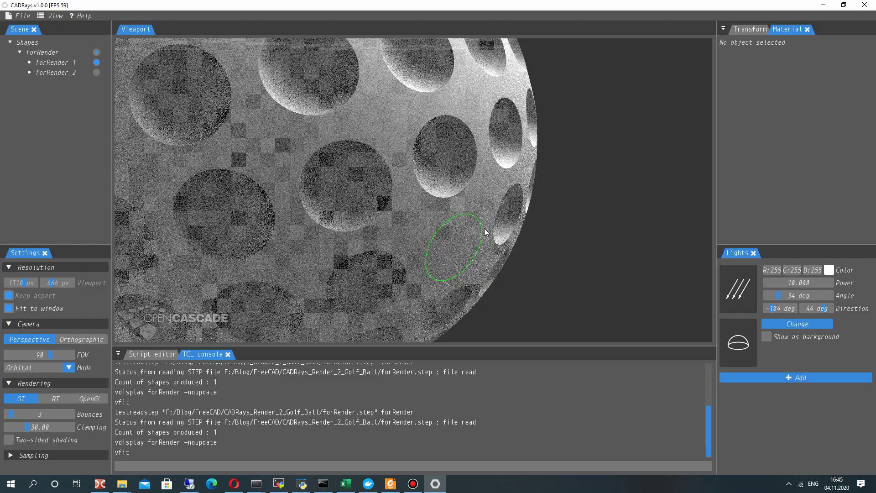
pyautogui.scroll(-2, 503, 210)
pyautogui.scroll(-3, 515, 207)
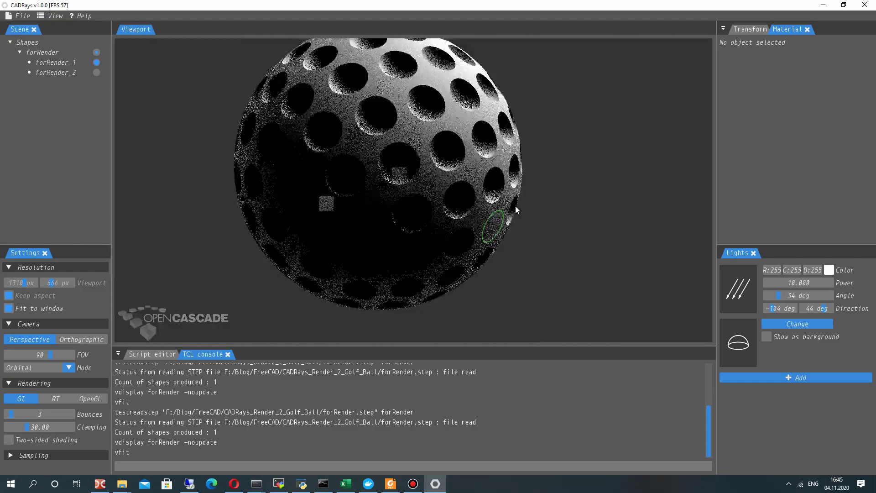
pyautogui.scroll(-3, 515, 206)
# - Pan the ball back to centre and show the floor part forRender_2 again
pyautogui.moveTo(420, 196); pyautogui.dragTo(214, 167)
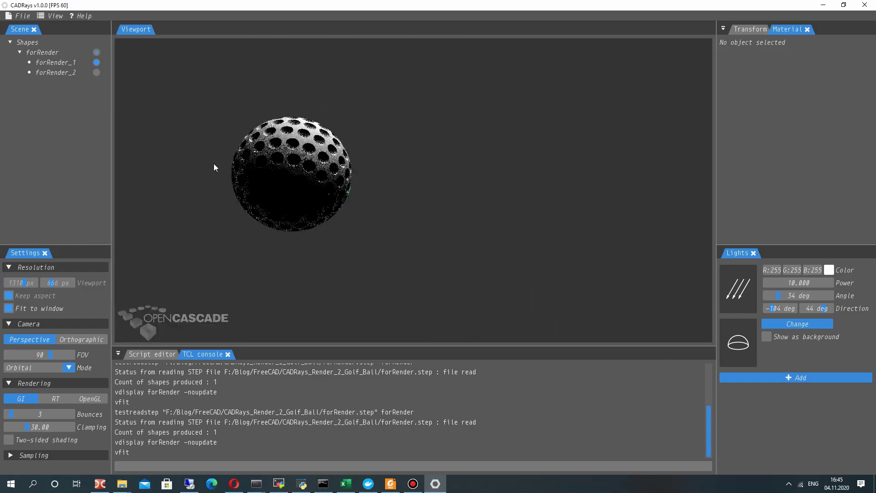
pyautogui.scroll(-2, 301, 190)
pyautogui.moveTo(301, 190); pyautogui.dragTo(416, 215)
pyautogui.scroll(-2, 208, 229)
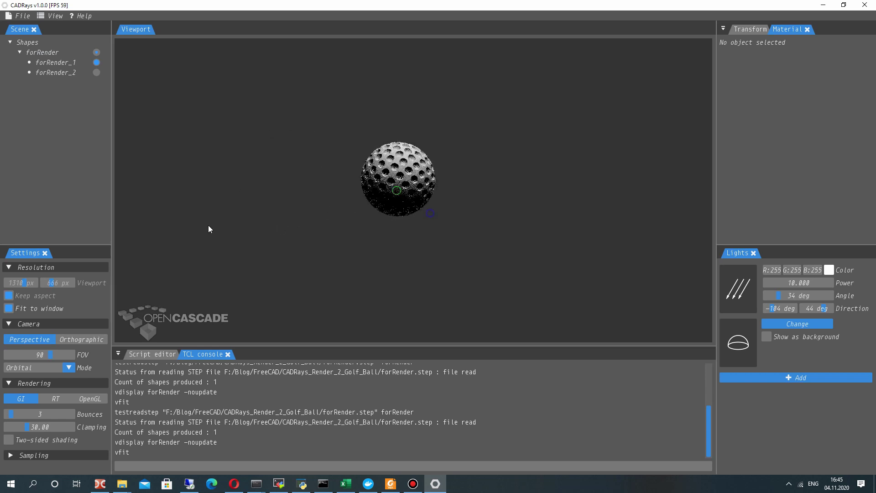
pyautogui.moveTo(209, 229); pyautogui.dragTo(398, 219)
pyautogui.scroll(2, 486, 180)
pyautogui.scroll(2, 497, 181)
pyautogui.moveTo(498, 181)
pyautogui.mouseDown()
pyautogui.moveTo(185, 192)
pyautogui.moveTo(121, 49)
pyautogui.mouseUp()
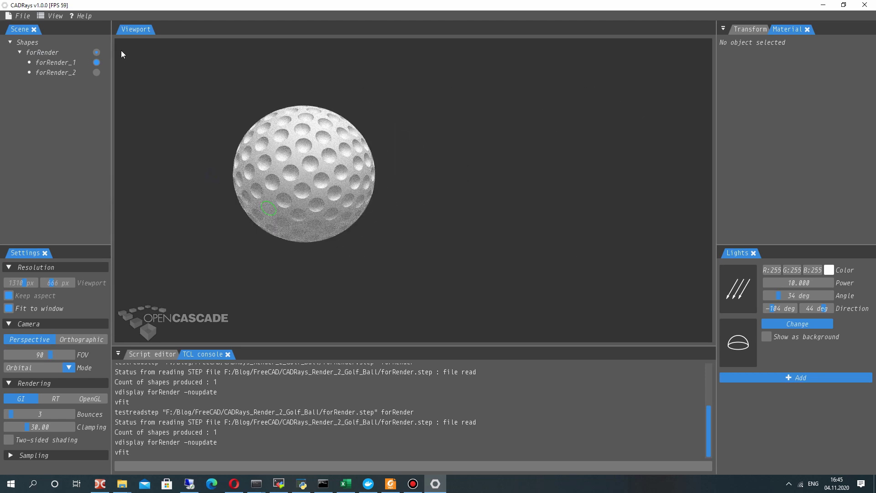
pyautogui.click(97, 53)
pyautogui.scroll(2, 419, 195)
pyautogui.moveTo(420, 195)
pyautogui.mouseDown()
pyautogui.moveTo(538, 186)
pyautogui.moveTo(367, 189)
pyautogui.moveTo(244, 176)
pyautogui.moveTo(415, 286)
pyautogui.moveTo(319, 144)
pyautogui.moveTo(437, 150)
pyautogui.moveTo(396, 236)
pyautogui.moveTo(404, 214)
pyautogui.moveTo(360, 197)
pyautogui.mouseUp()
# - Apply the Charcoal material to the forRender_2 floor, leaving the ball white
pyautogui.click(61, 73)
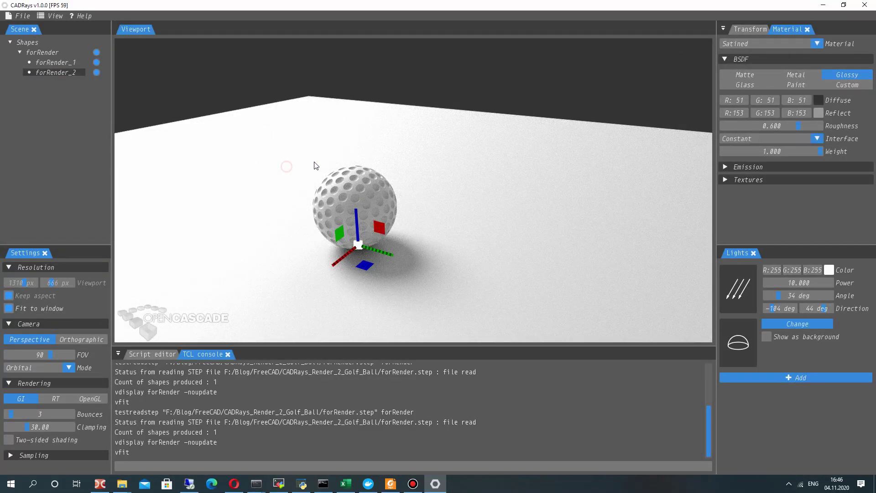
pyautogui.click(794, 45)
pyautogui.click(843, 220)
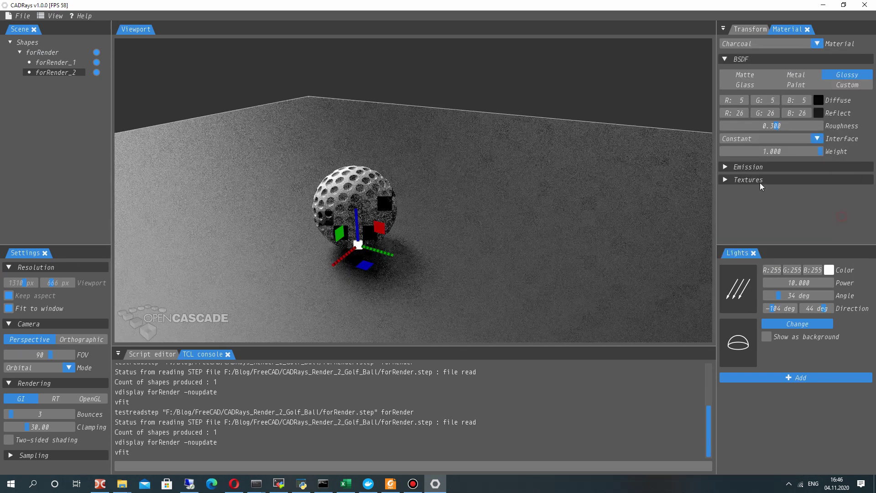
pyautogui.click(512, 65)
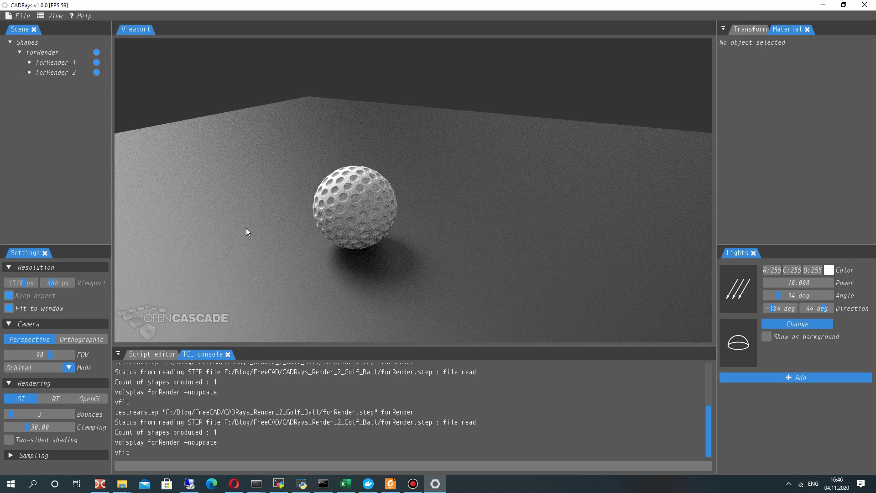
pyautogui.scroll(2, 333, 189)
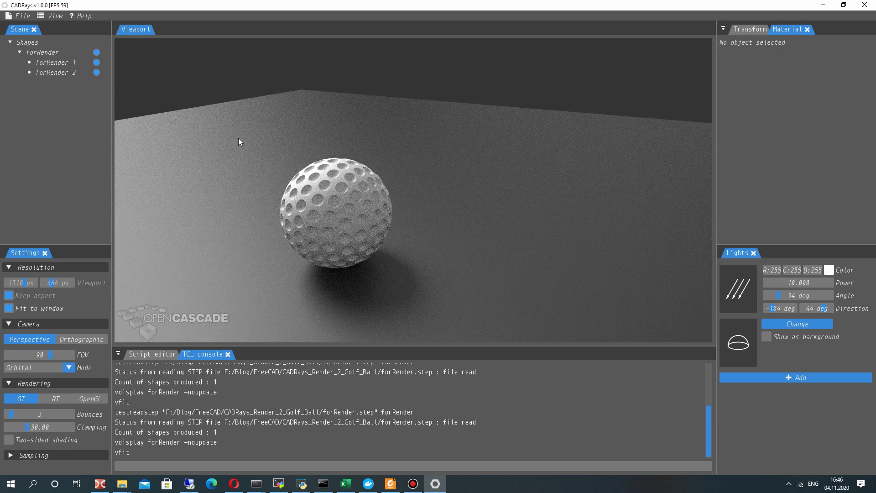
pyautogui.scroll(-1, 410, 175)
pyautogui.scroll(-1, 407, 182)
pyautogui.write('vsetcolorbg 255 255 255')
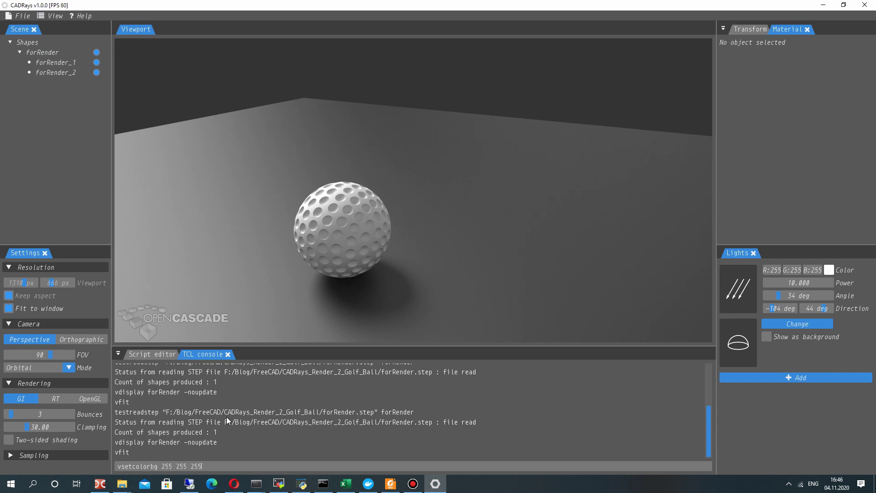
# - Run vsetcolorbg 255 255 255 to set the viewport background to white
pyautogui.press('Return')
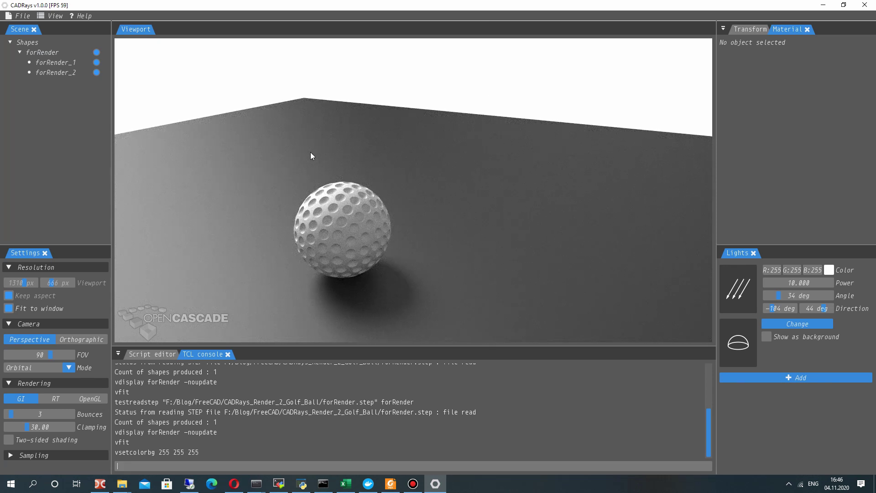
pyautogui.click(464, 214)
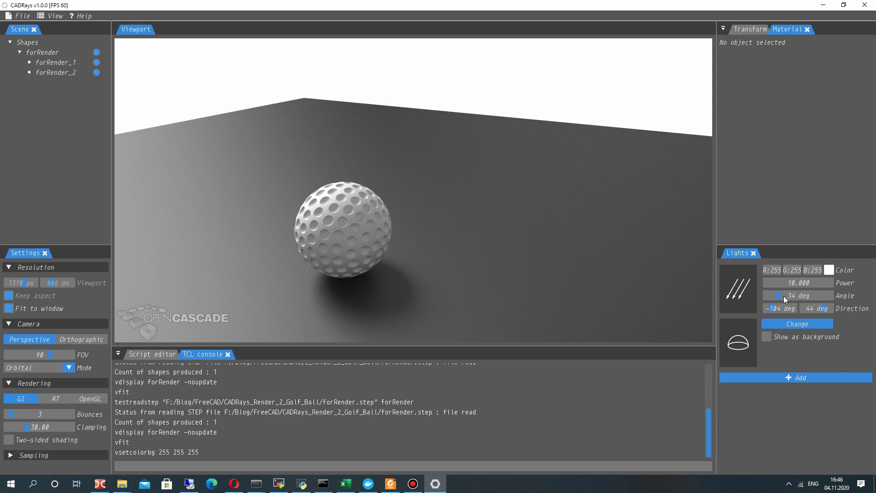
# - Set the directional light to a 49° angle and −99° direction, then select forRender_1
pyautogui.moveTo(779, 295); pyautogui.dragTo(778, 295)
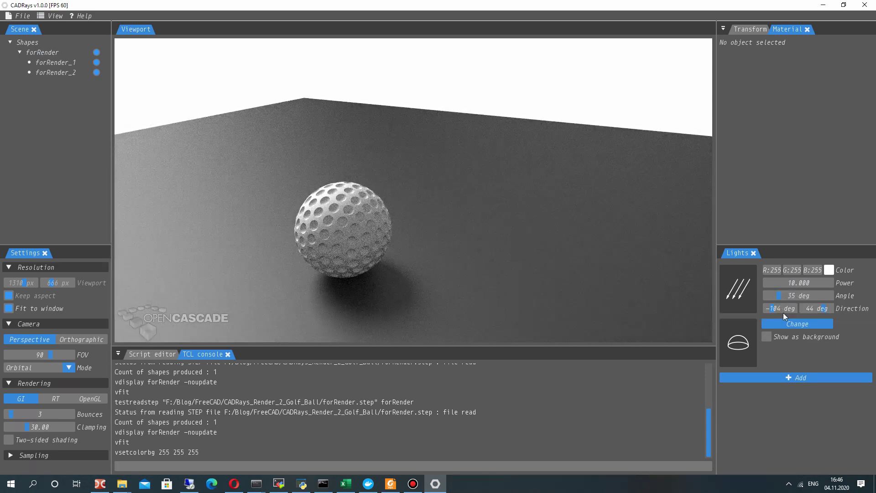
pyautogui.moveTo(775, 307); pyautogui.dragTo(825, 308)
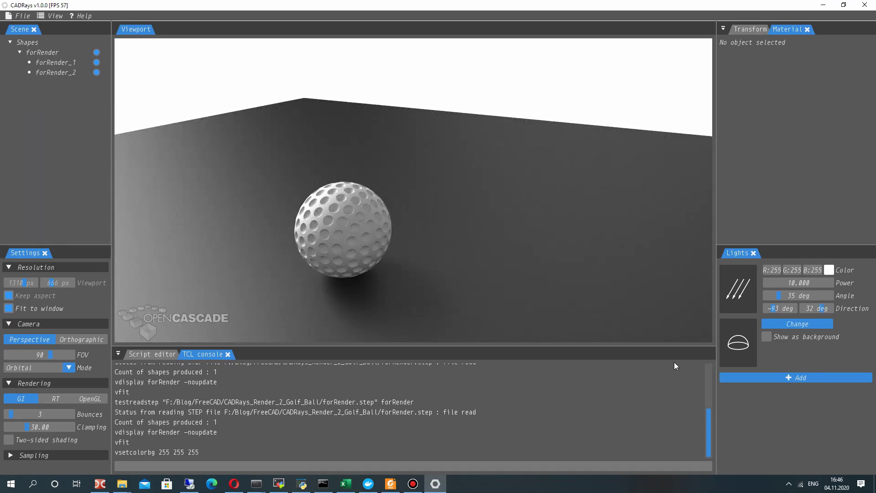
pyautogui.moveTo(772, 308); pyautogui.dragTo(785, 296)
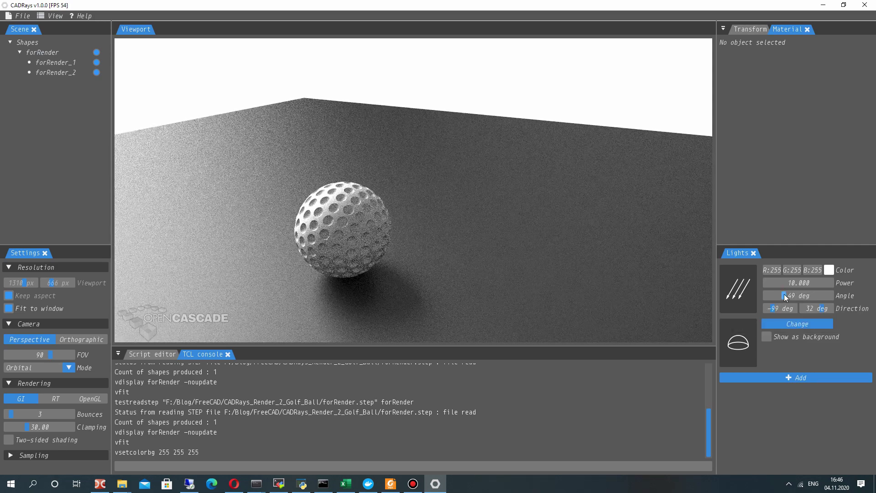
pyautogui.scroll(-2, 407, 237)
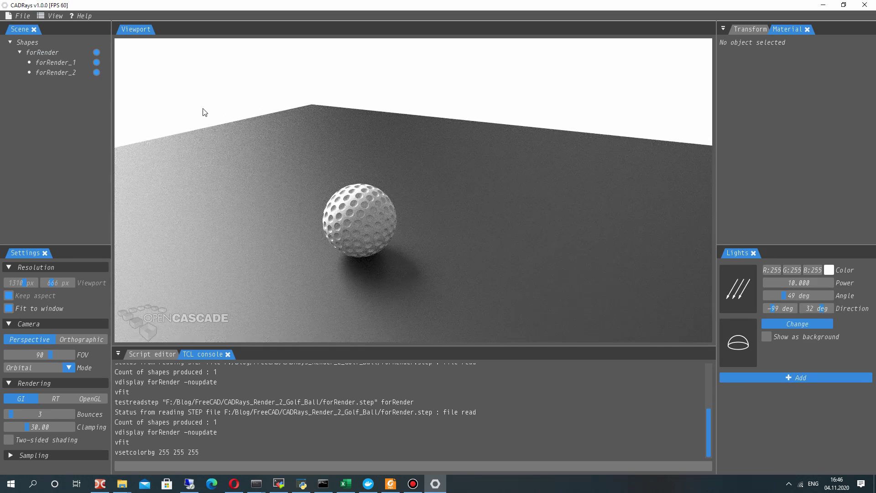
pyautogui.click(45, 63)
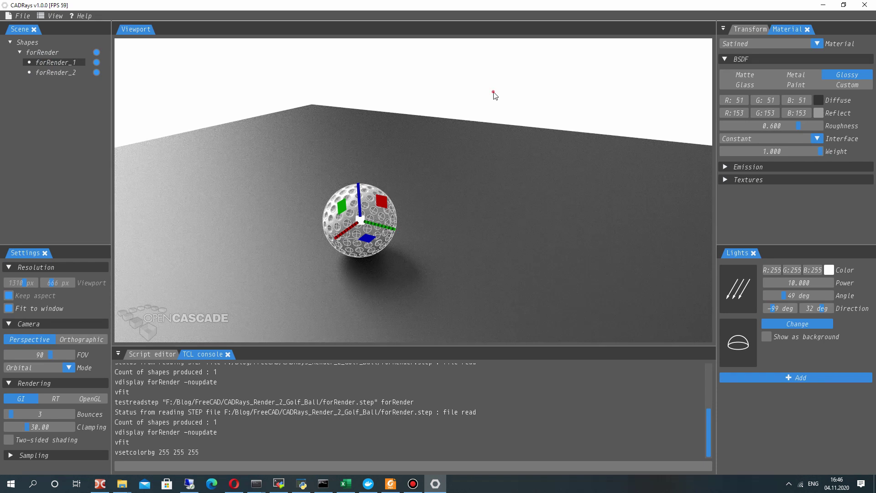
# - Import forRender.step again as forRender2 and bring the camera closer to the ball
pyautogui.click(494, 96)
pyautogui.click(21, 15)
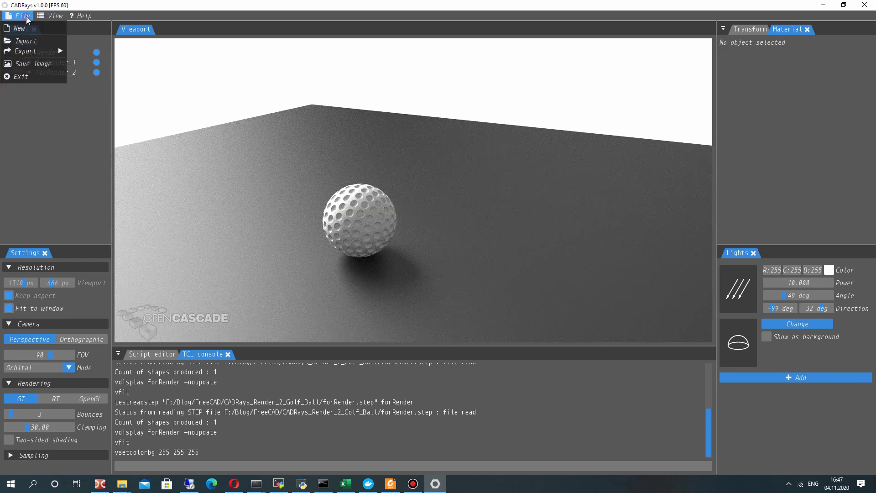
pyautogui.click(25, 42)
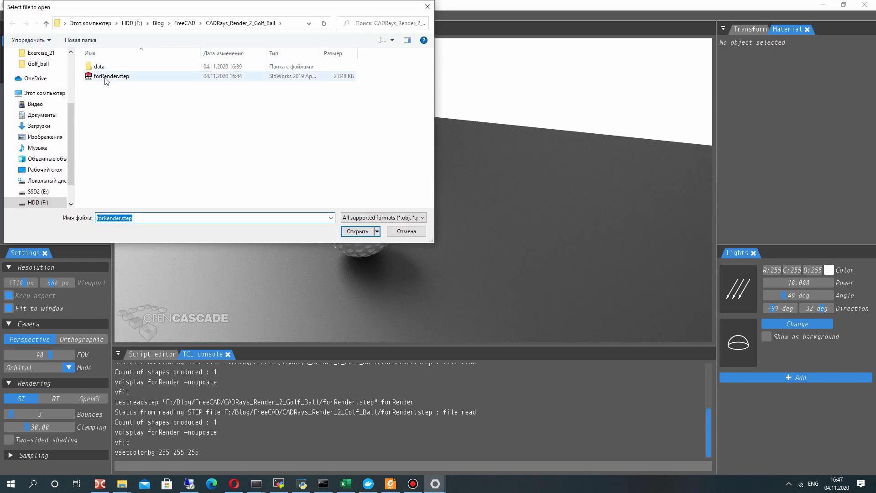
pyautogui.doubleClick(106, 76)
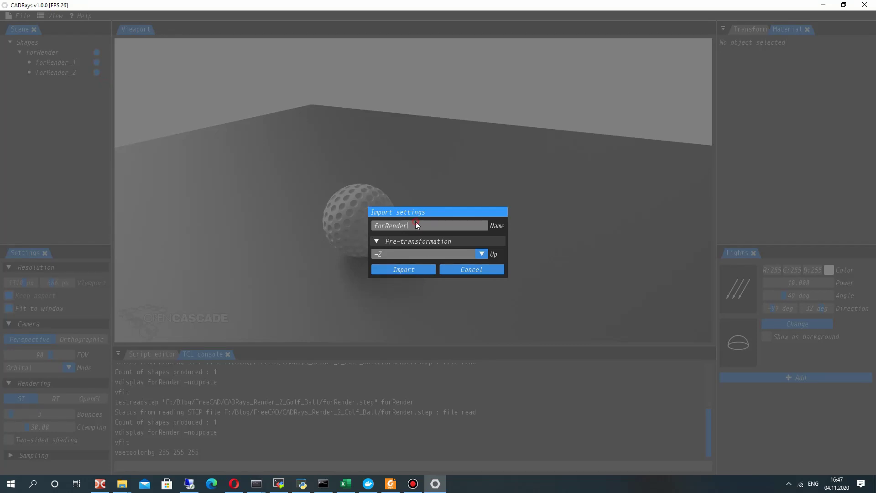
pyautogui.write('2')
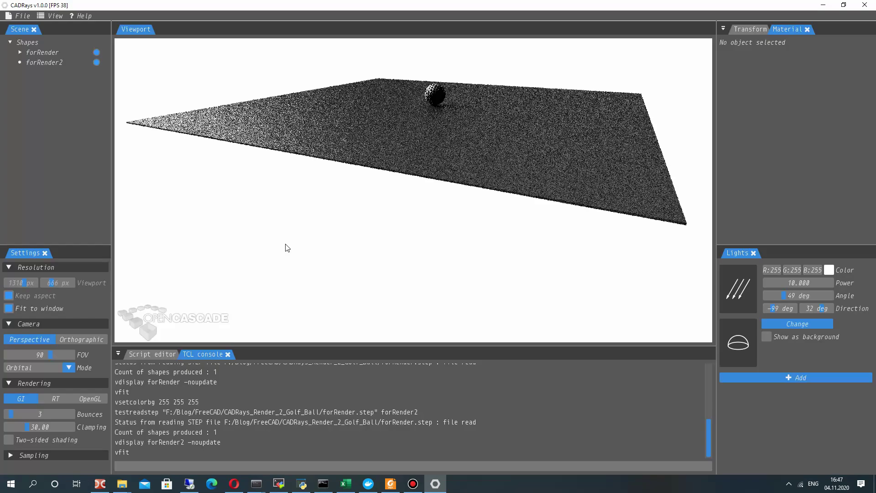
pyautogui.moveTo(344, 168); pyautogui.dragTo(383, 172)
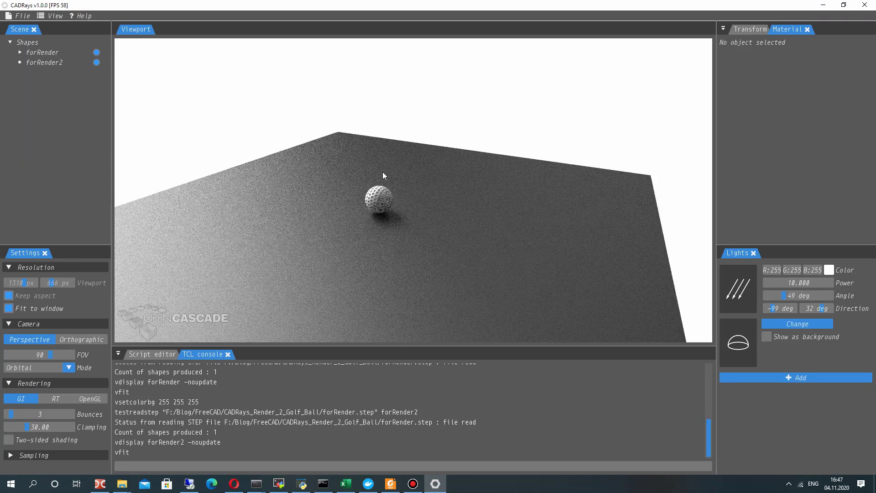
# - Explode forRender2 into its parts and hide the duplicate floor forRender2_2
pyautogui.click(55, 63)
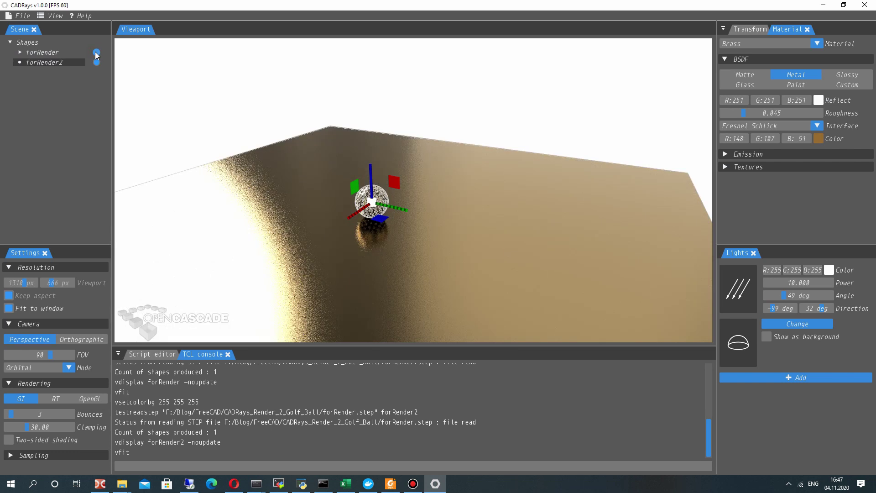
pyautogui.click(68, 62)
pyautogui.rightClick(53, 64)
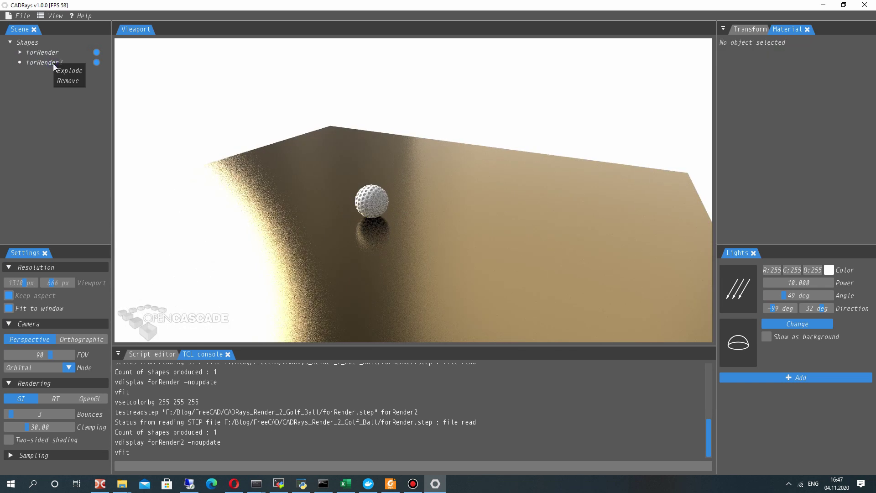
pyautogui.click(62, 72)
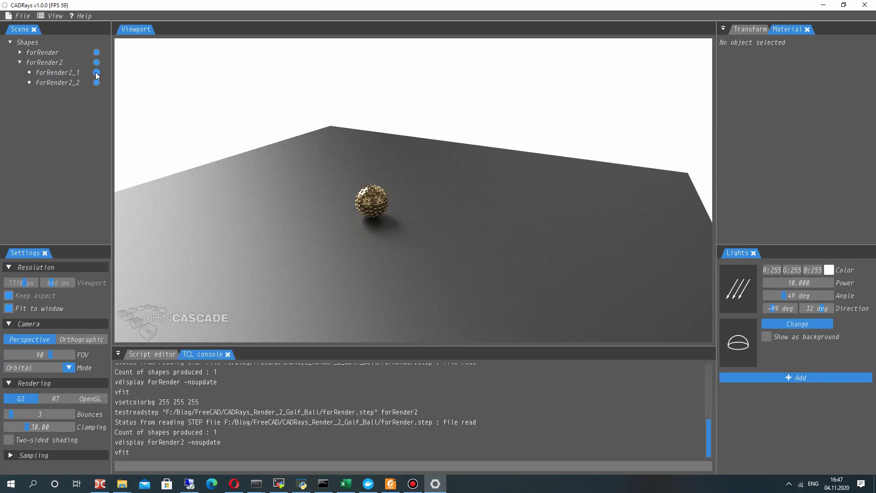
pyautogui.click(66, 72)
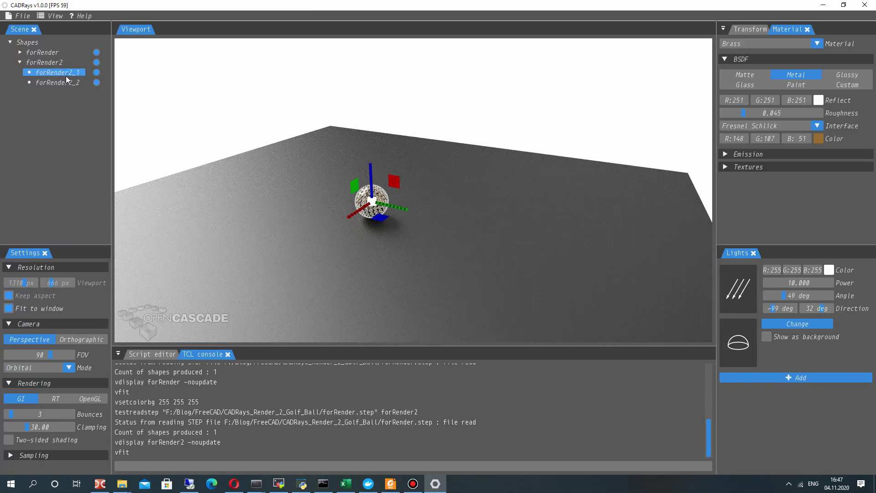
pyautogui.click(69, 81)
pyautogui.click(97, 83)
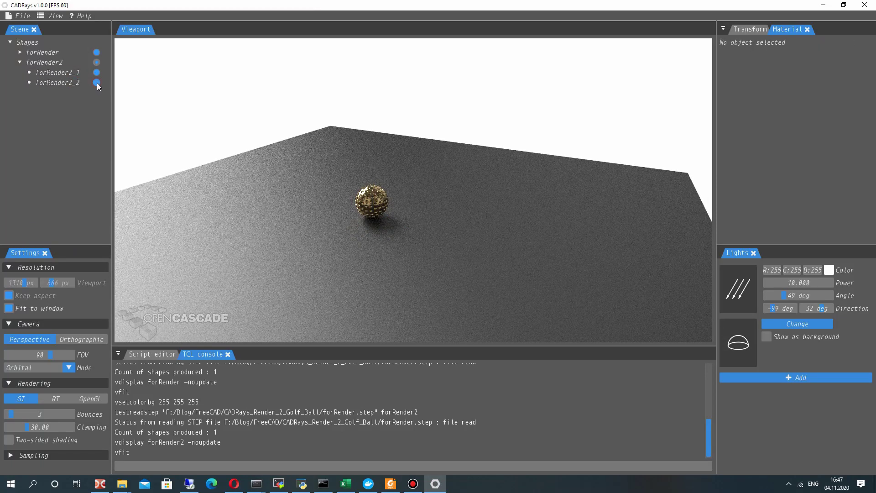
# - Slide the ball forRender2_1 along X to sit beside the first ball
pyautogui.click(70, 76)
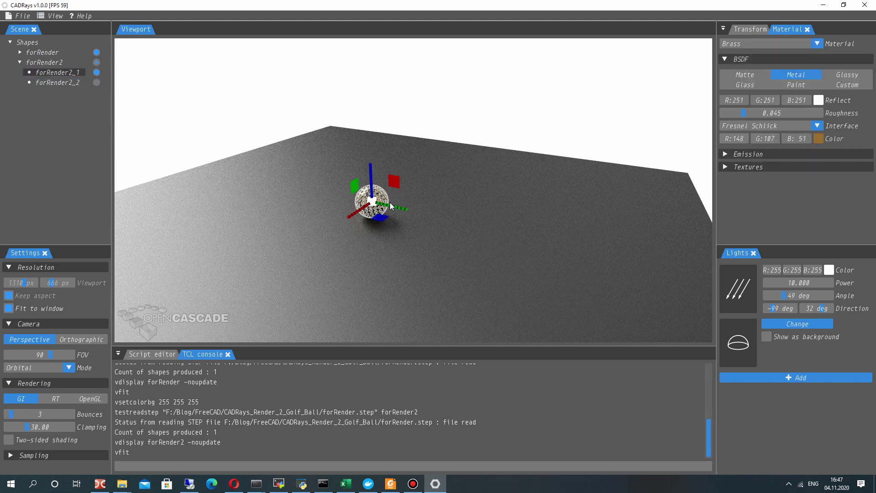
pyautogui.moveTo(420, 215); pyautogui.dragTo(414, 221)
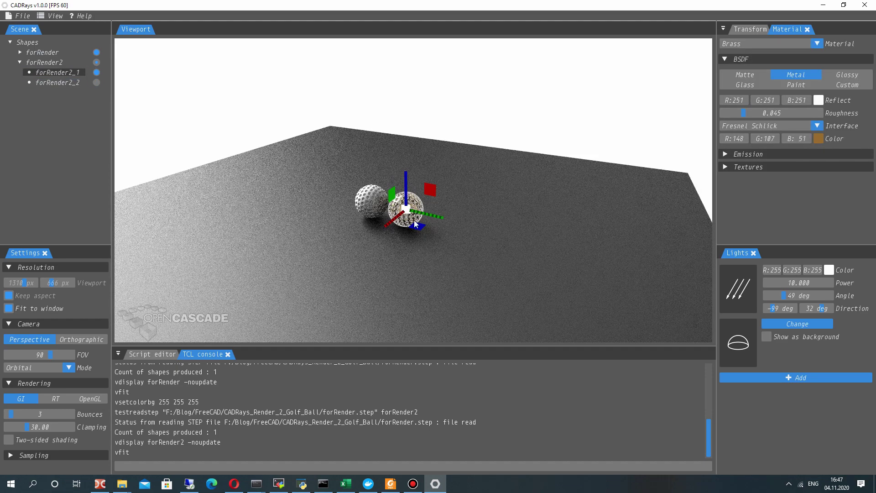
pyautogui.click(403, 88)
pyautogui.scroll(2, 398, 200)
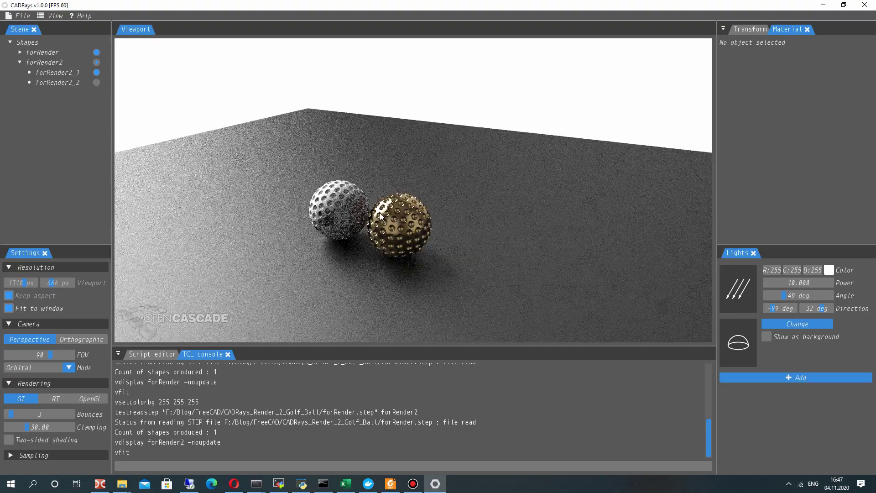
pyautogui.scroll(2, 398, 200)
pyautogui.scroll(2, 396, 203)
pyautogui.click(421, 188)
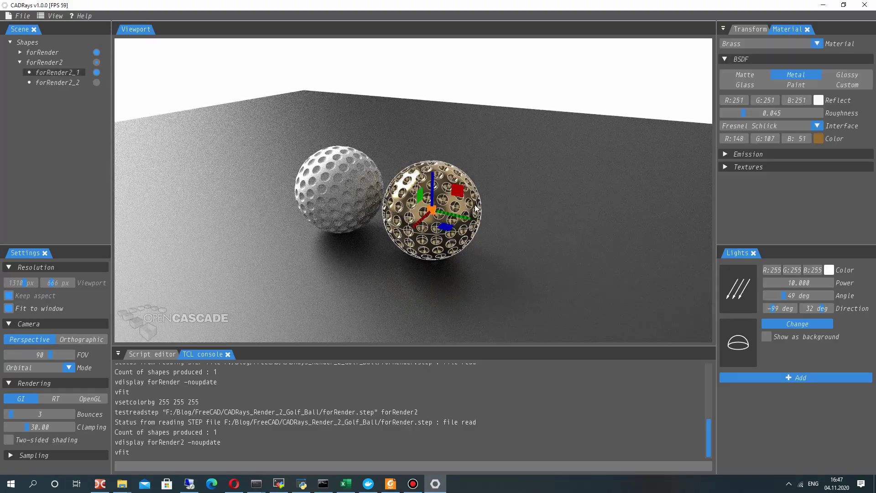
pyautogui.click(788, 46)
# - Try a white, then a dark, then the Charcoal preset on the right golf ball
pyautogui.click(846, 151)
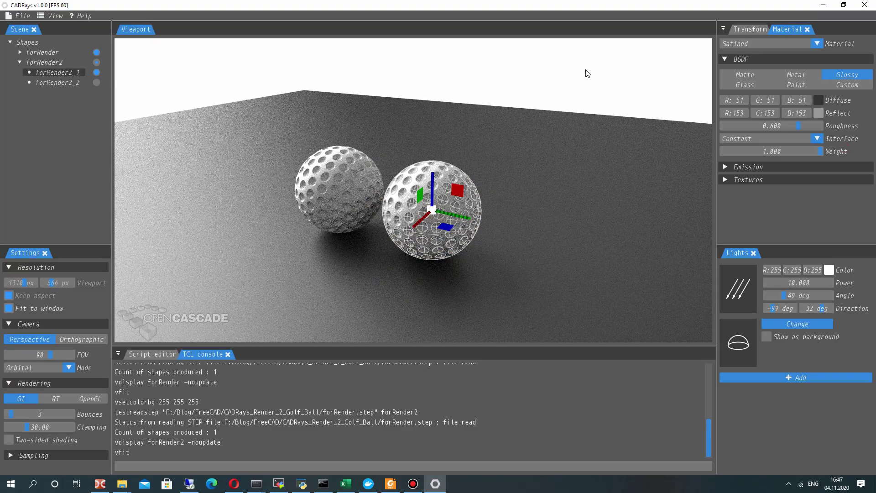
pyautogui.click(584, 73)
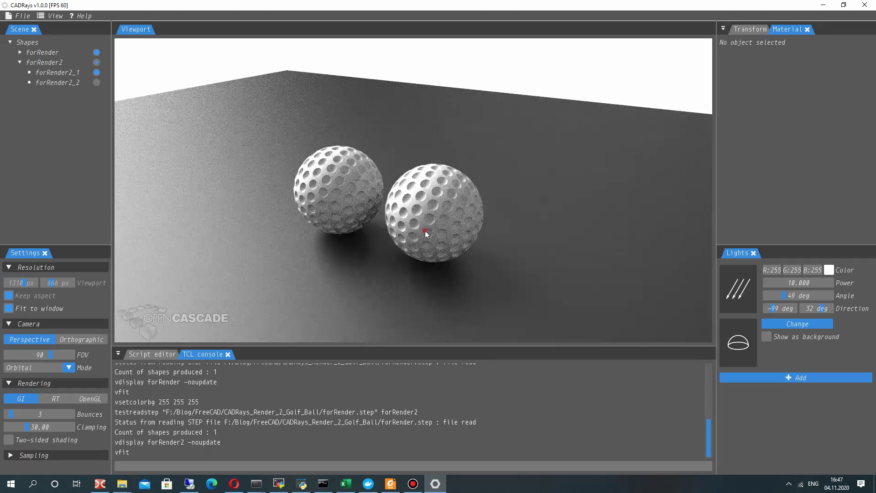
pyautogui.click(445, 205)
pyautogui.click(790, 45)
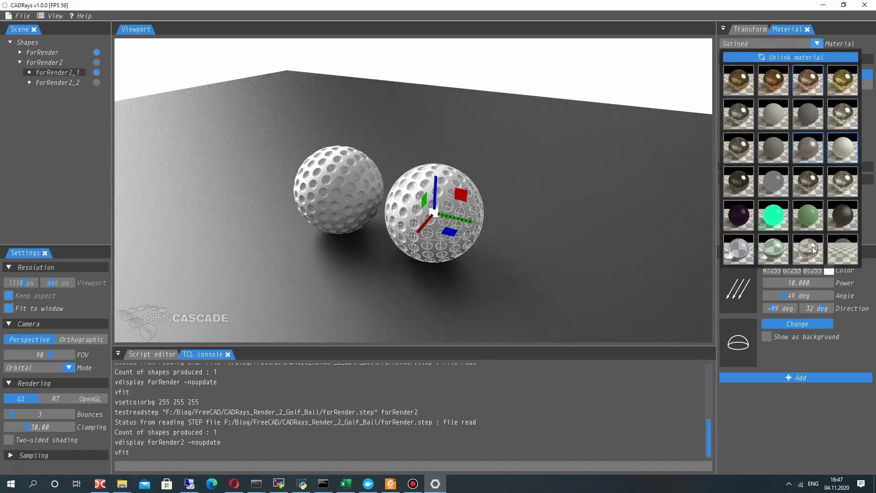
pyautogui.click(847, 213)
pyautogui.click(584, 58)
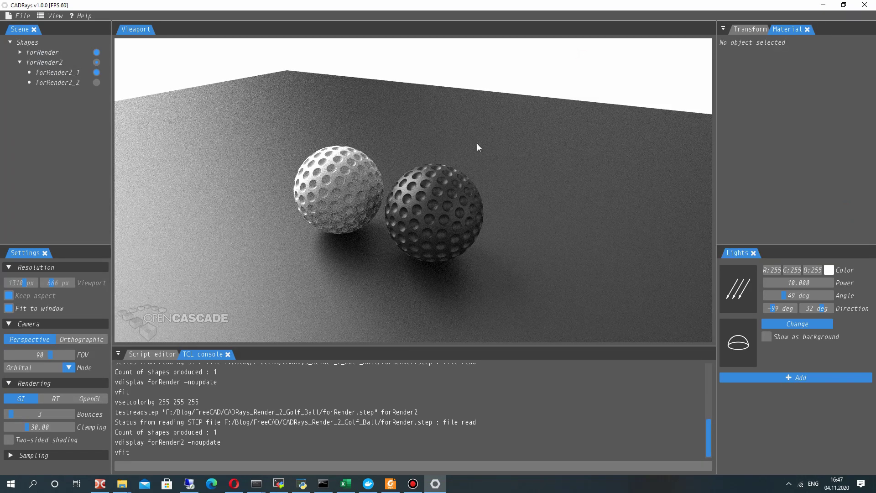
pyautogui.click(419, 210)
pyautogui.click(816, 44)
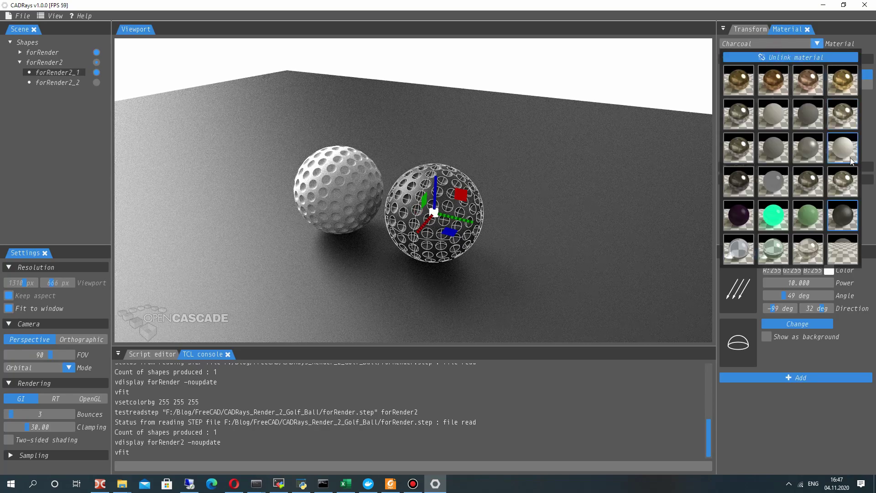
pyautogui.click(813, 153)
pyautogui.click(567, 64)
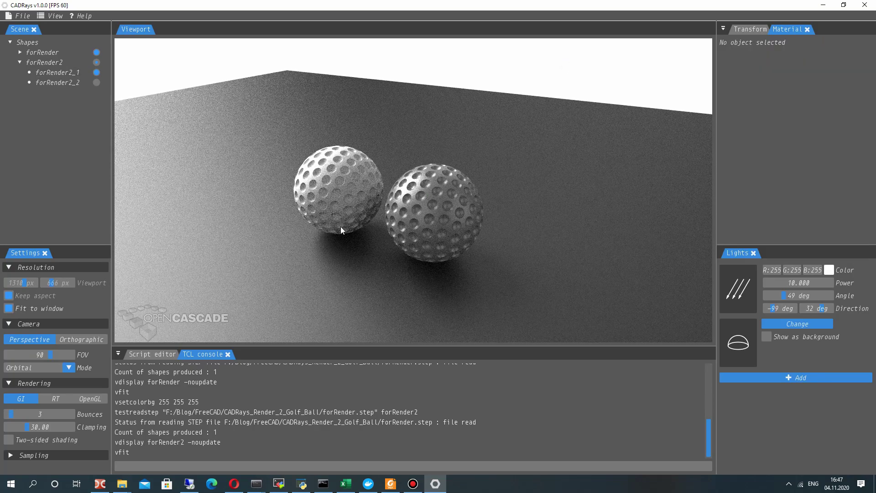
# - Return the right golf ball to a white material preset
pyautogui.click(435, 196)
pyautogui.click(815, 44)
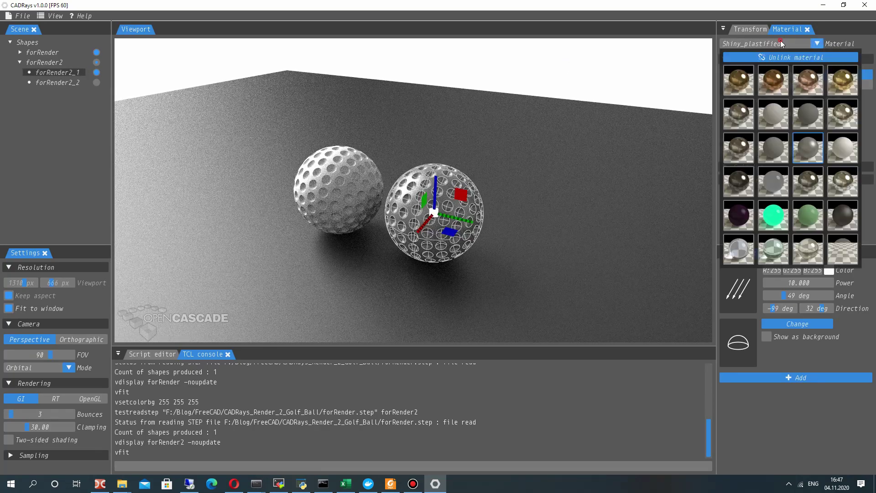
pyautogui.click(837, 161)
pyautogui.click(548, 165)
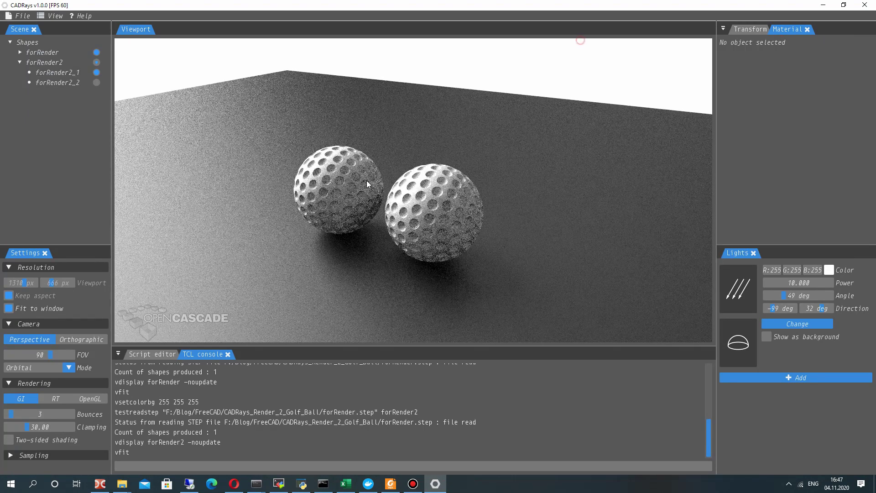
# - Rotate the ball forRender2_1 about its vertical axis
pyautogui.click(32, 72)
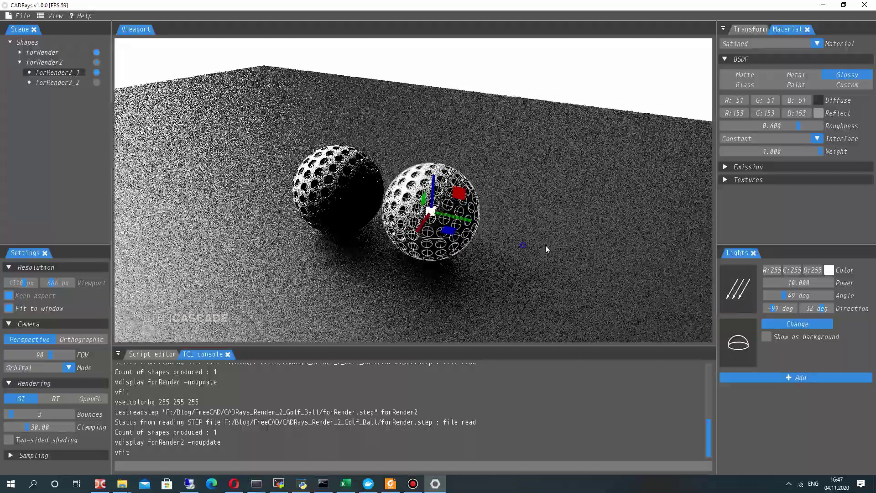
pyautogui.moveTo(546, 246); pyautogui.dragTo(538, 272)
pyautogui.moveTo(464, 230)
pyautogui.mouseDown()
pyautogui.moveTo(518, 236)
pyautogui.moveTo(385, 182)
pyautogui.moveTo(446, 123)
pyautogui.mouseUp()
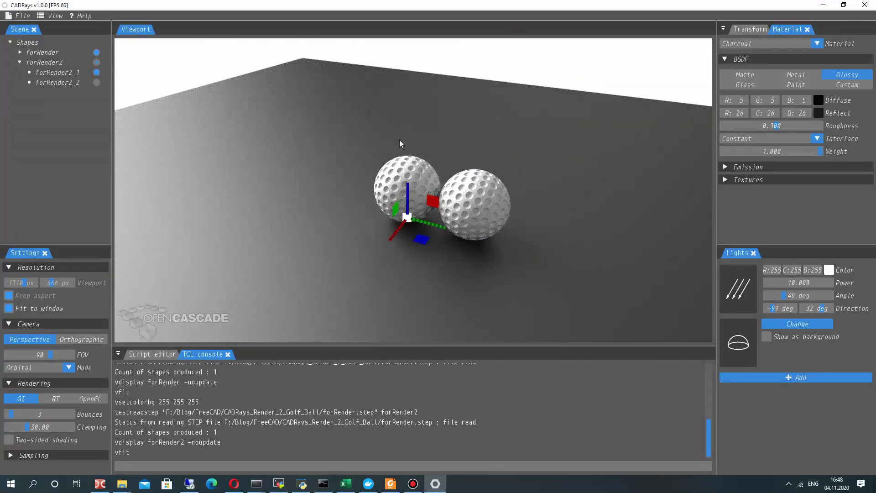
pyautogui.click(153, 65)
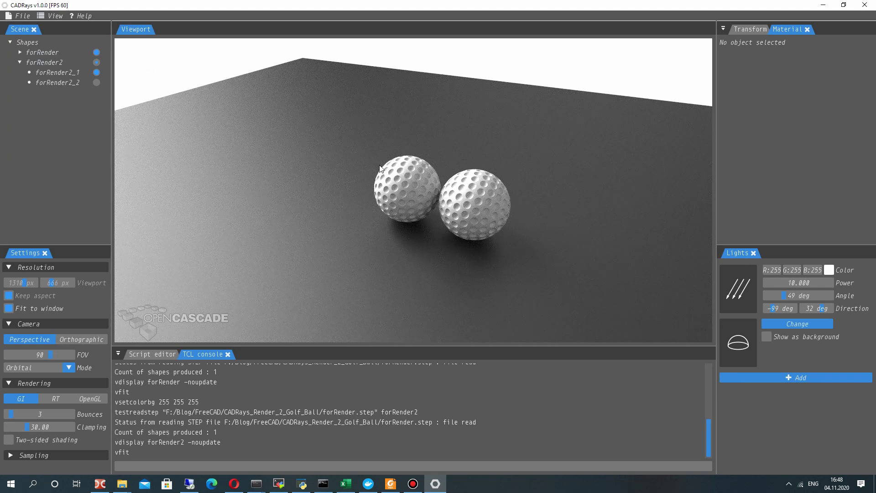
# - Import forRender.step a third time, naming it forRender3
pyautogui.click(19, 15)
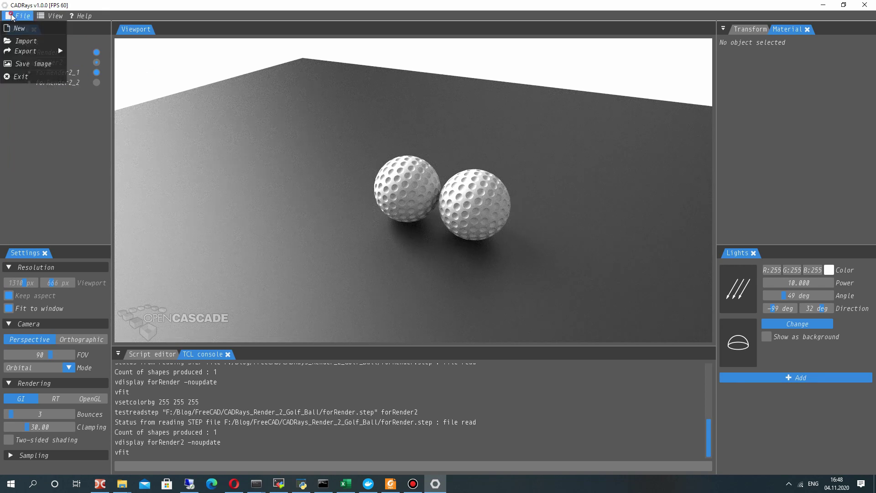
pyautogui.click(28, 41)
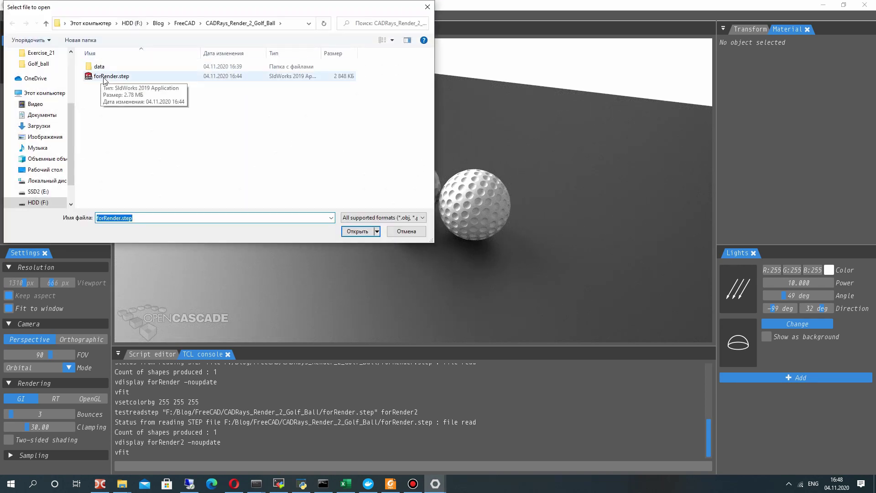
pyautogui.doubleClick(113, 76)
pyautogui.click(420, 226)
pyautogui.write('3')
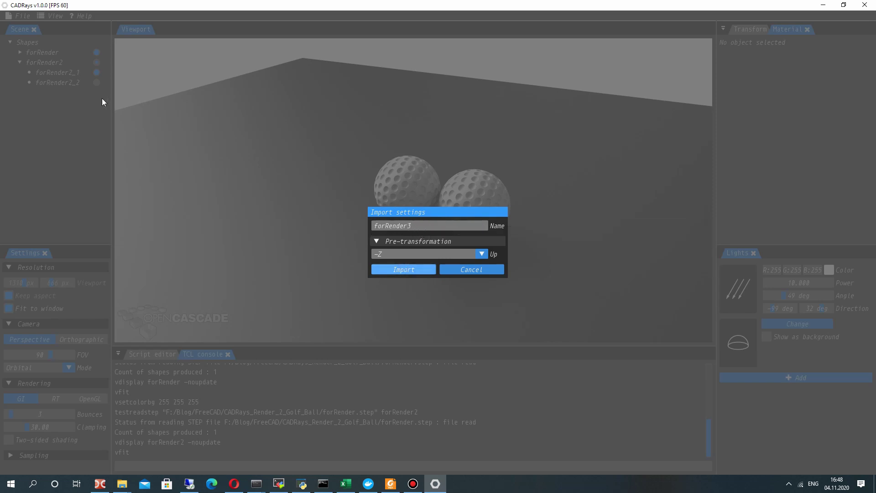
pyautogui.press('Return')
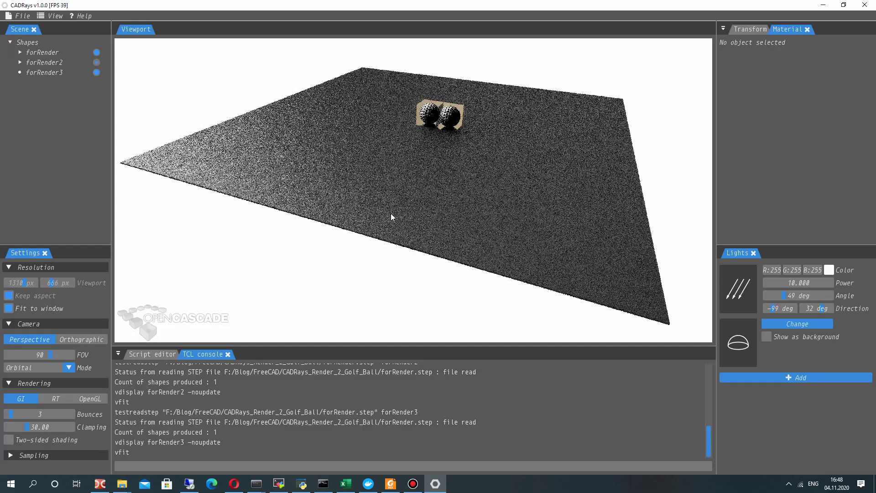
pyautogui.scroll(3, 391, 218)
pyautogui.scroll(3, 389, 177)
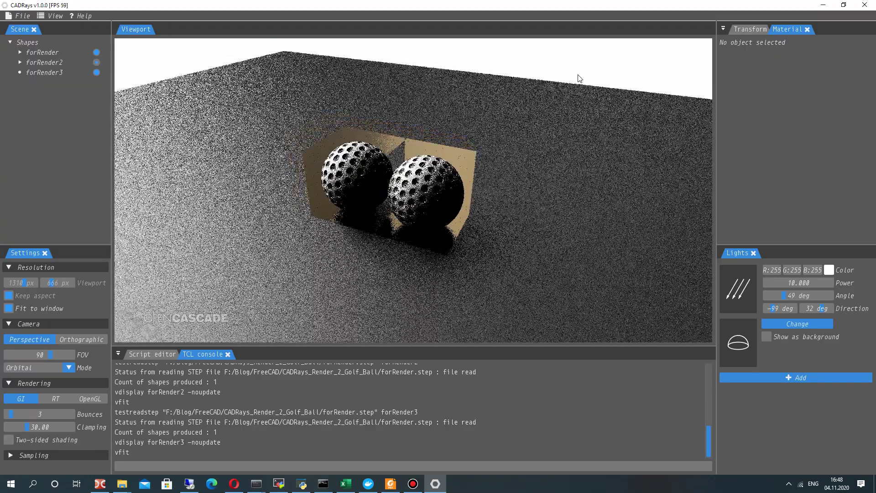
# - Explode forRender3 into parts and hide its box part forRender3_2
pyautogui.click(40, 72)
pyautogui.rightClick(40, 73)
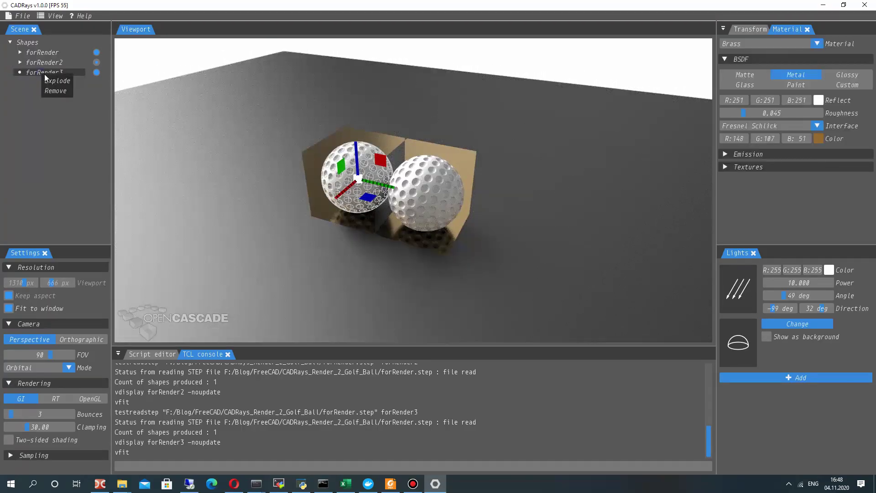
pyautogui.click(54, 80)
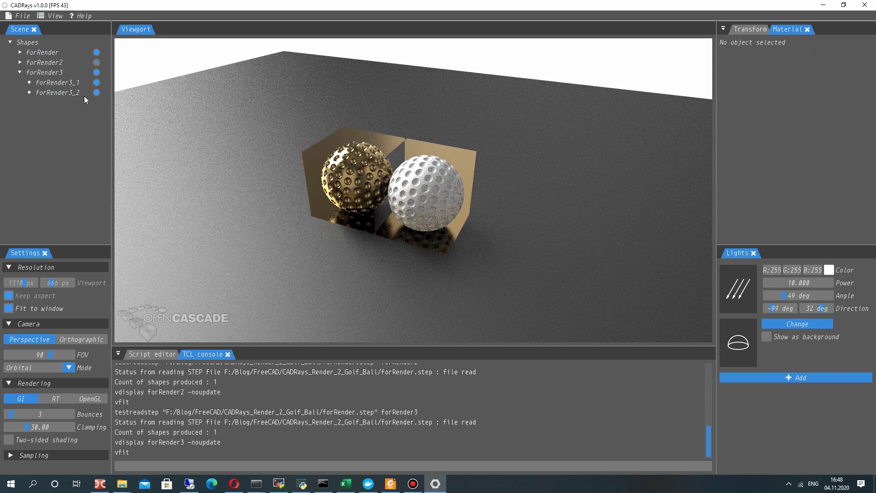
pyautogui.click(96, 93)
# - Move the ball forRender3_1 down-left, in front of the two white balls
pyautogui.click(74, 82)
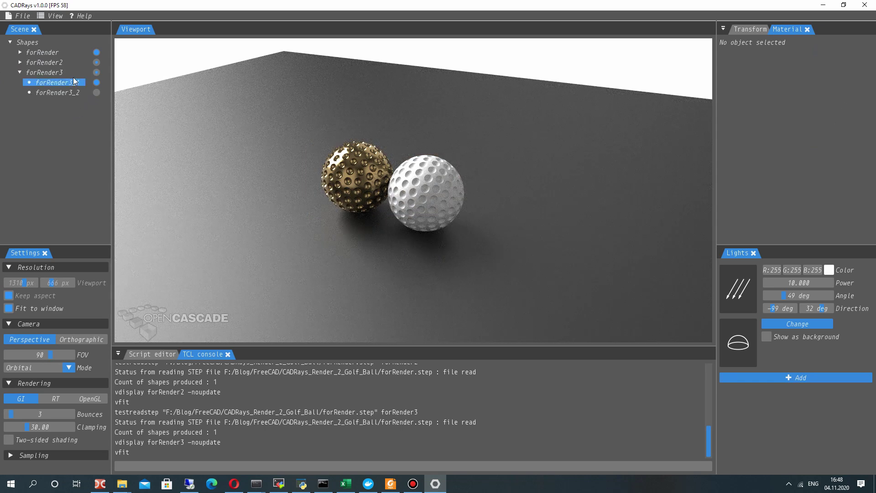
pyautogui.click(69, 82)
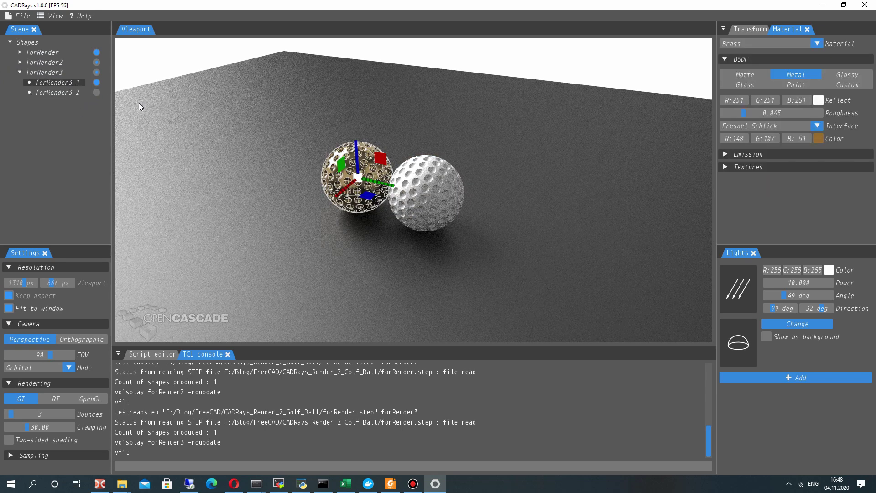
pyautogui.moveTo(340, 194)
pyautogui.mouseDown()
pyautogui.moveTo(237, 173)
pyautogui.moveTo(263, 146)
pyautogui.mouseUp()
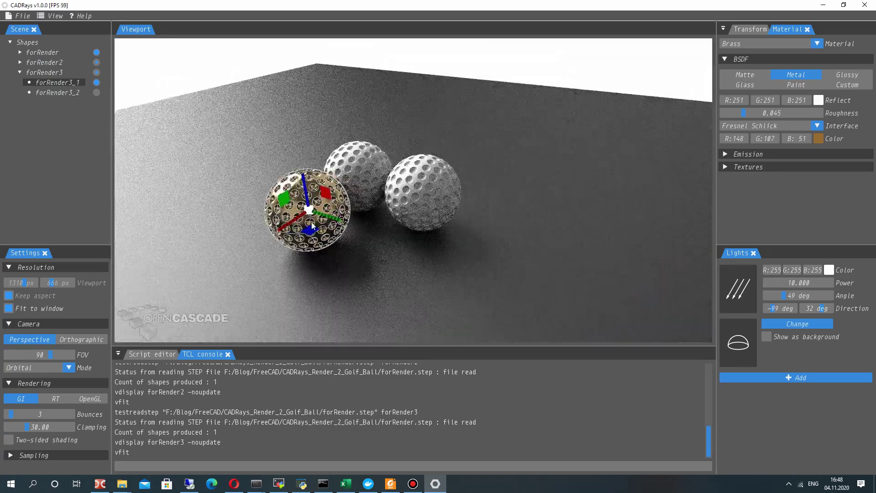
pyautogui.moveTo(368, 221)
pyautogui.mouseDown()
pyautogui.moveTo(344, 272)
pyautogui.moveTo(350, 254)
pyautogui.mouseUp()
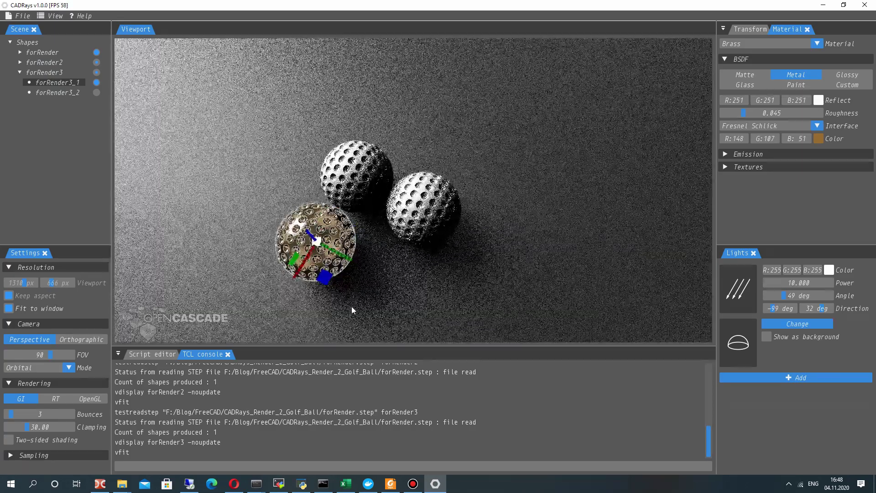
# - Give forRender3_1 the white Satined material
pyautogui.click(787, 43)
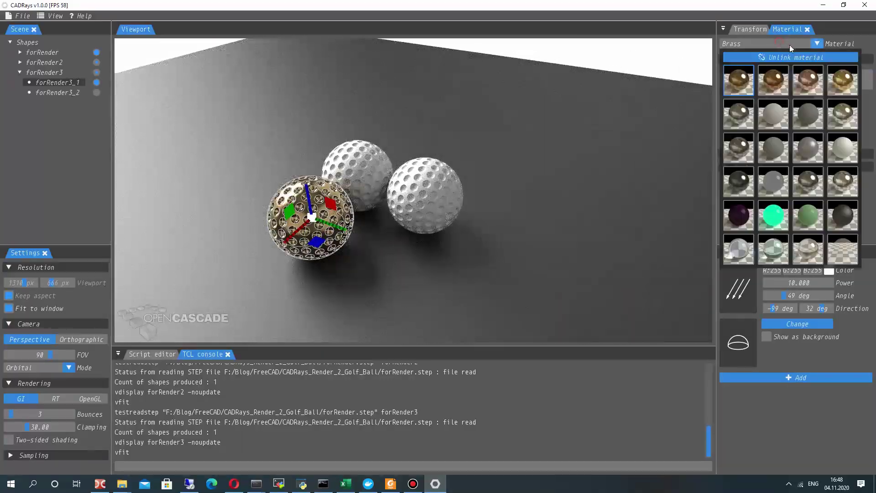
pyautogui.click(843, 148)
pyautogui.click(593, 51)
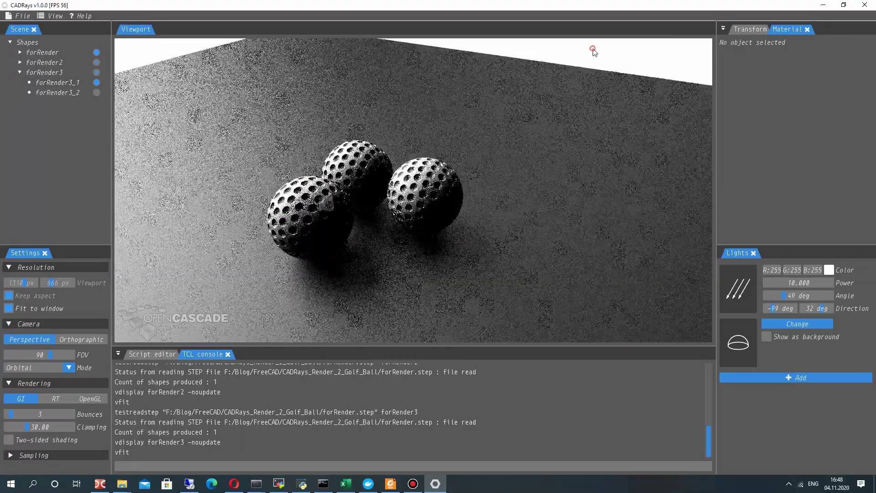
# - Orbit the view to a near top-down framing with the three balls centred
pyautogui.moveTo(414, 237)
pyautogui.mouseDown()
pyautogui.moveTo(440, 229)
pyautogui.moveTo(289, 239)
pyautogui.moveTo(290, 292)
pyautogui.moveTo(231, 261)
pyautogui.moveTo(259, 258)
pyautogui.moveTo(422, 346)
pyautogui.mouseUp()
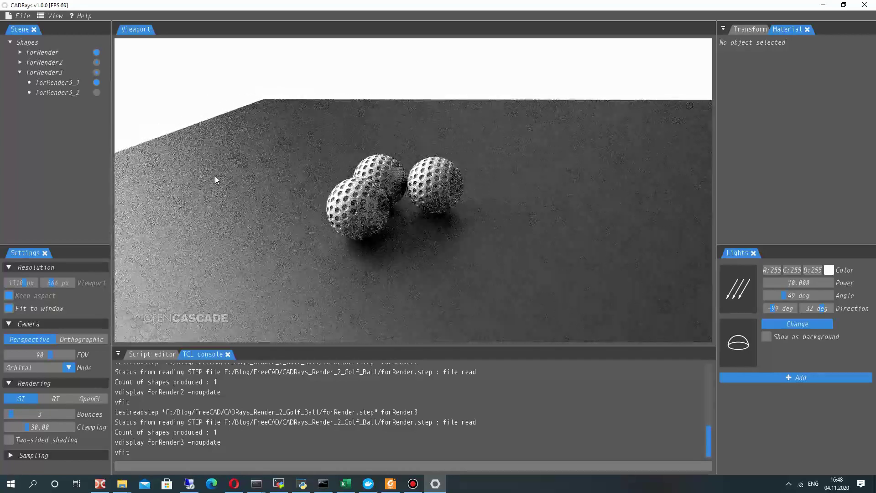
pyautogui.moveTo(305, 169); pyautogui.dragTo(328, 171)
pyautogui.moveTo(506, 334); pyautogui.dragTo(259, 372)
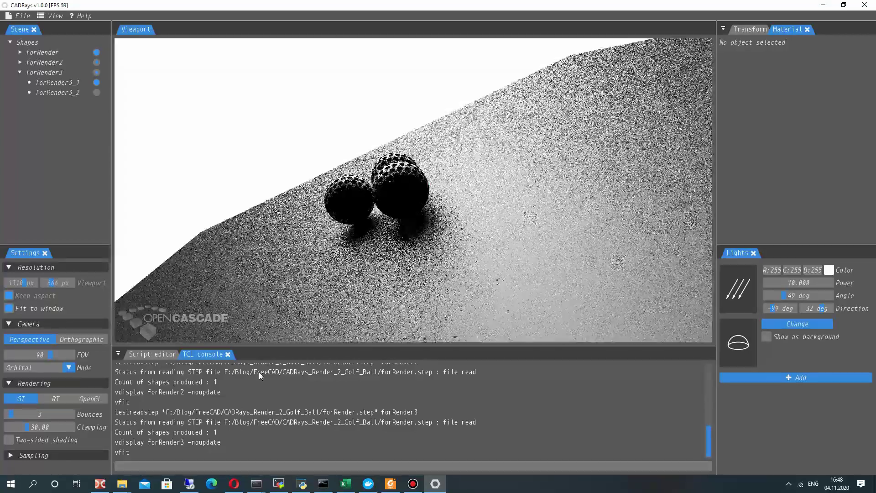
pyautogui.moveTo(303, 172); pyautogui.dragTo(479, 178)
pyautogui.scroll(2, 479, 178)
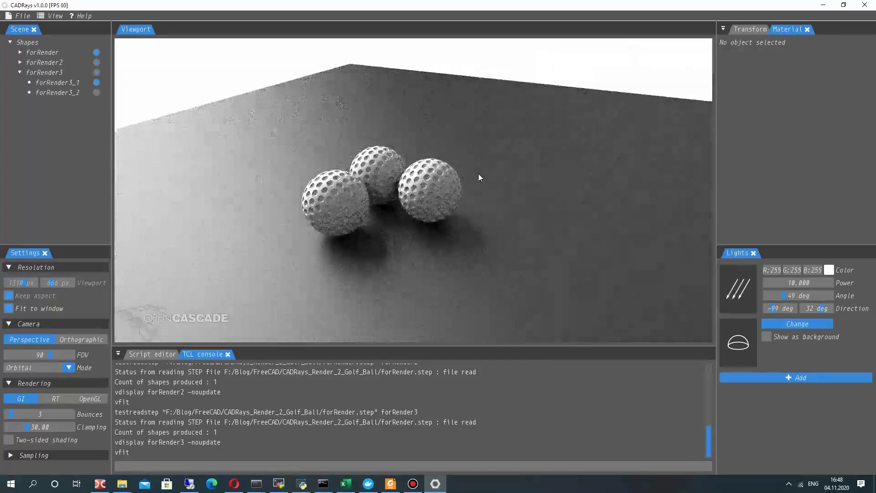
pyautogui.scroll(2, 516, 200)
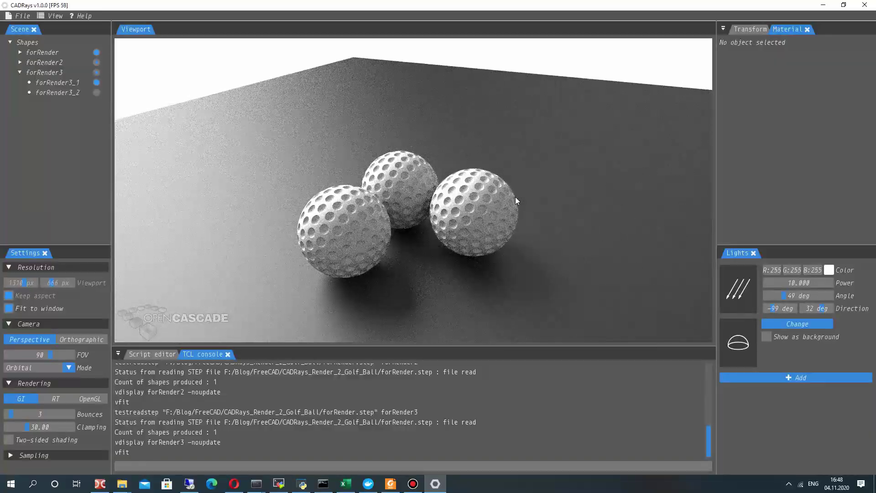
pyautogui.scroll(2, 516, 196)
pyautogui.moveTo(519, 183); pyautogui.dragTo(522, 230)
pyautogui.scroll(-2, 520, 212)
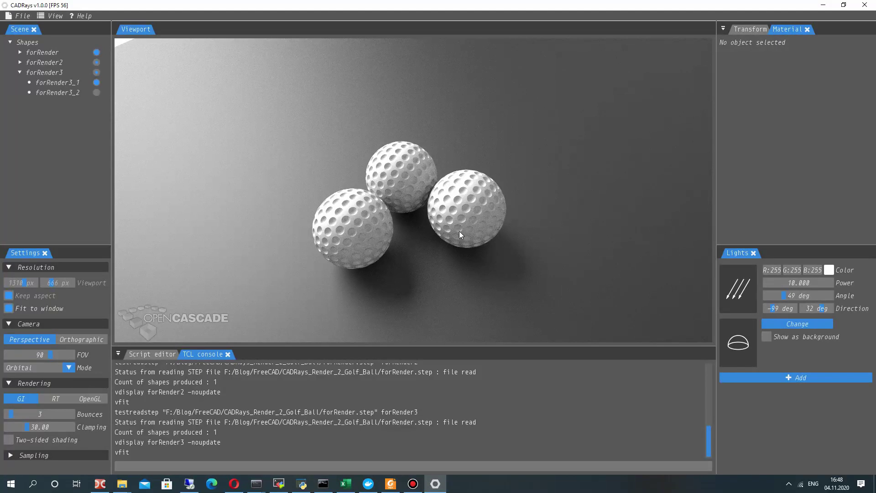
pyautogui.moveTo(459, 230); pyautogui.dragTo(456, 221)
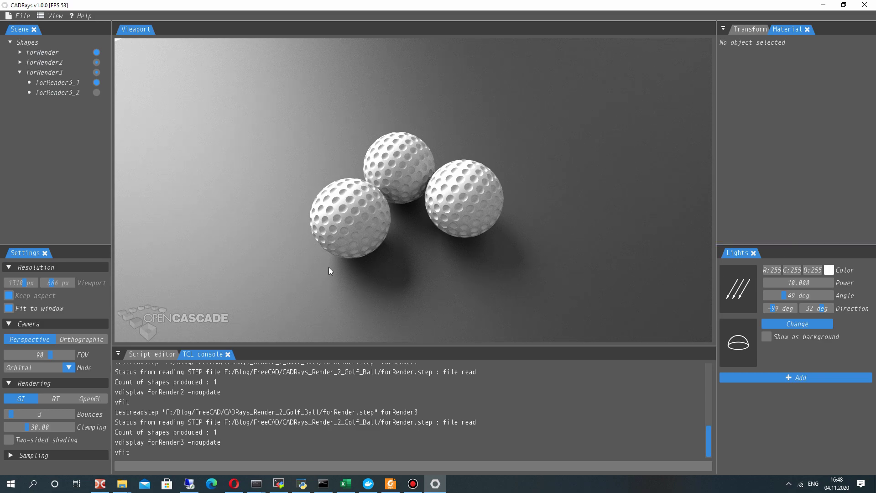
# - Set the light's spread angle to 47°
pyautogui.moveTo(785, 295)
pyautogui.mouseDown()
pyautogui.moveTo(778, 297)
pyautogui.moveTo(788, 298)
pyautogui.mouseUp()
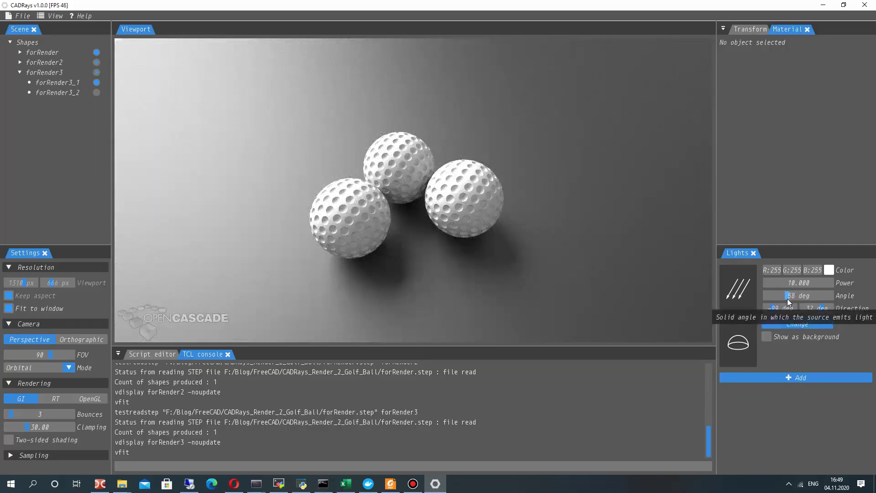
pyautogui.moveTo(788, 298); pyautogui.dragTo(783, 299)
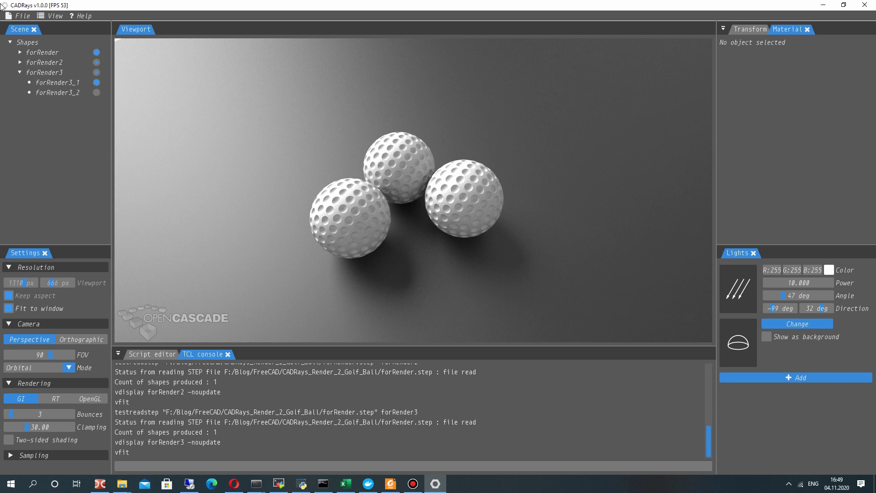
pyautogui.click(19, 14)
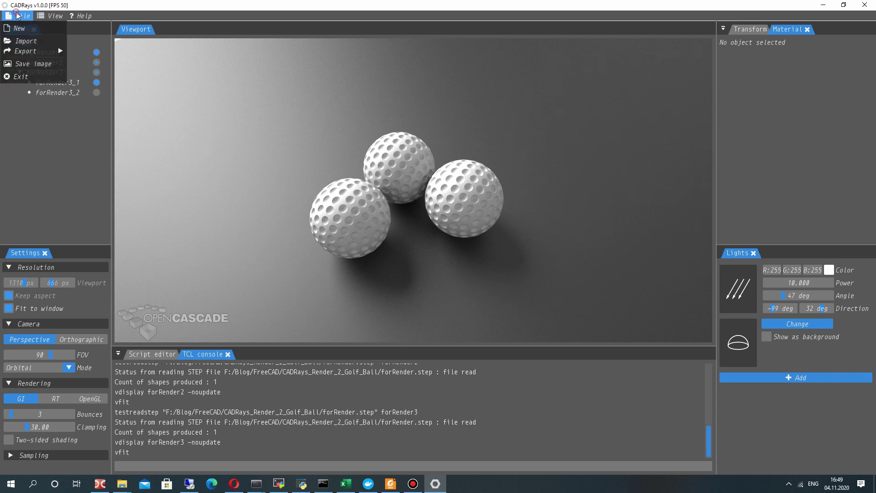
# - Save the render as Render_Ball.png in CADRays_Render_2_Golf_Ball and open it for viewing
pyautogui.click(29, 65)
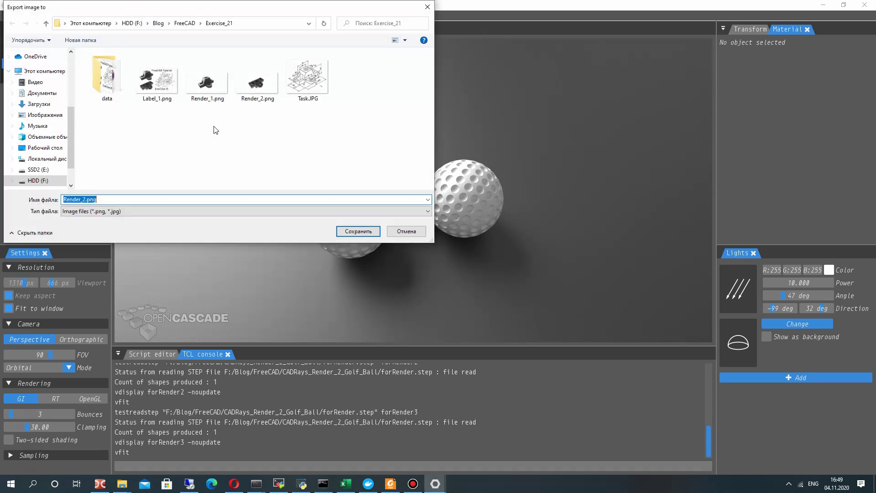
pyautogui.click(185, 22)
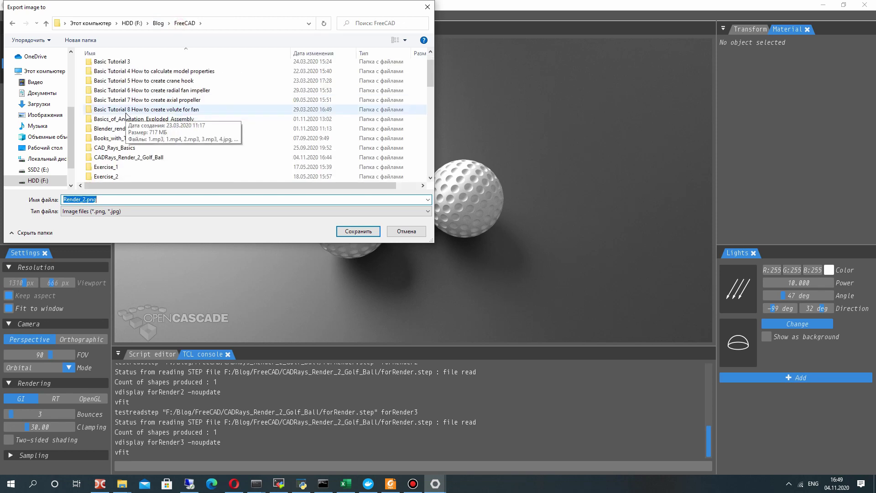
pyautogui.doubleClick(128, 157)
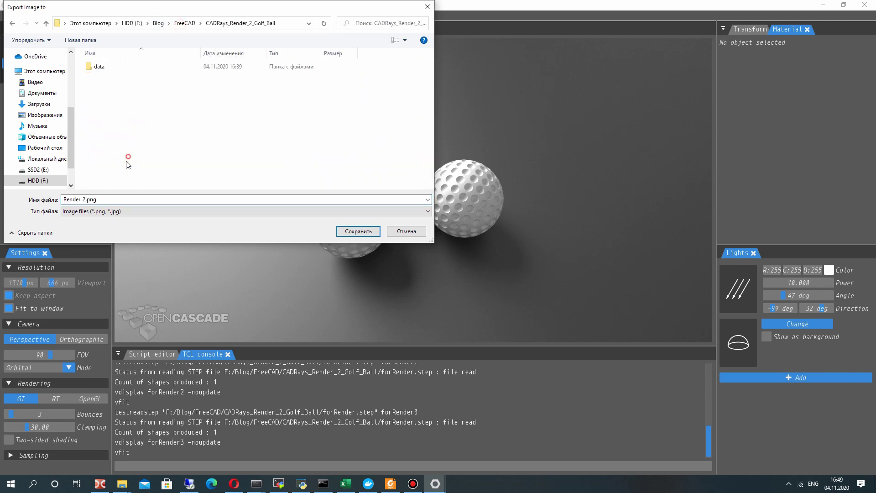
pyautogui.click(84, 200)
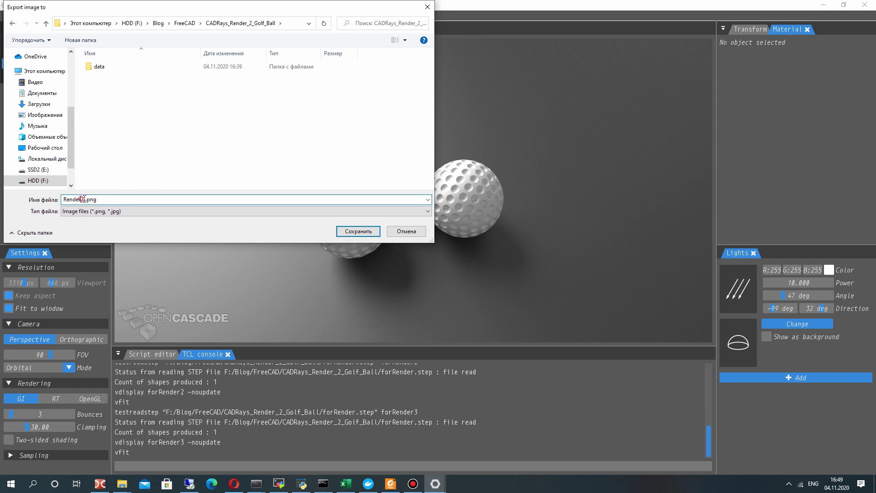
pyautogui.click(84, 199)
pyautogui.write('Ball')
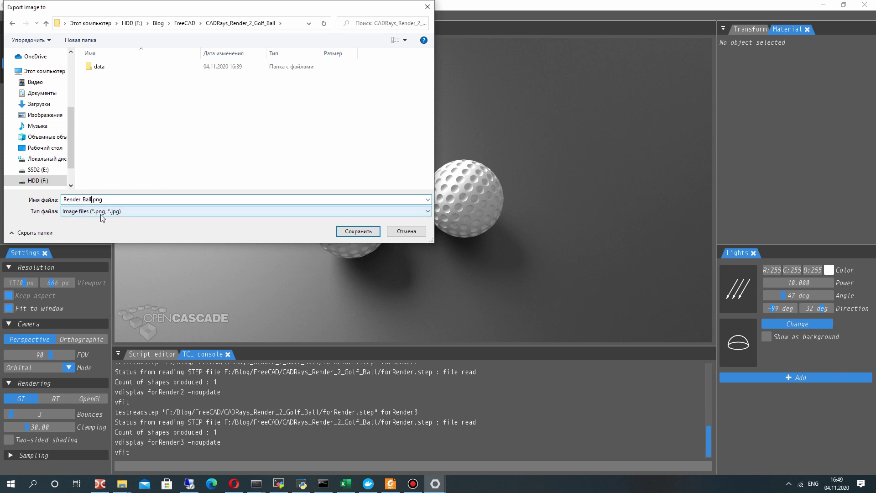
pyautogui.click(360, 234)
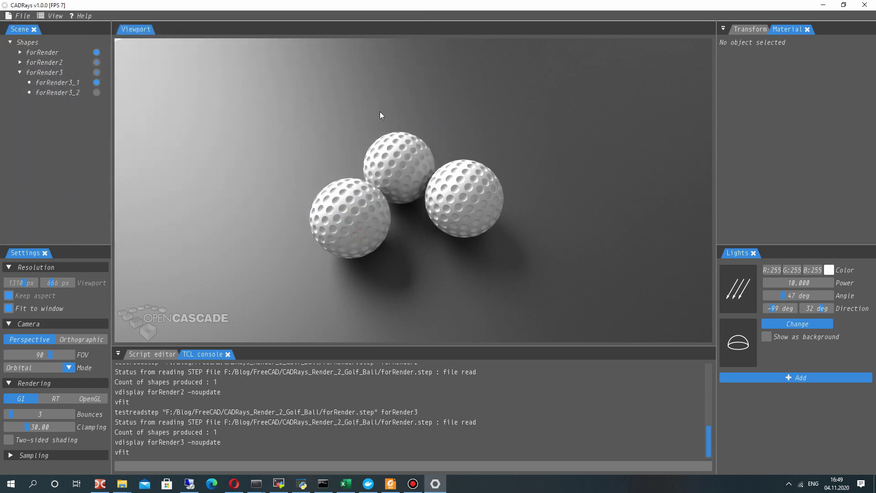
pyautogui.click(100, 484)
pyautogui.doubleClick(489, 175)
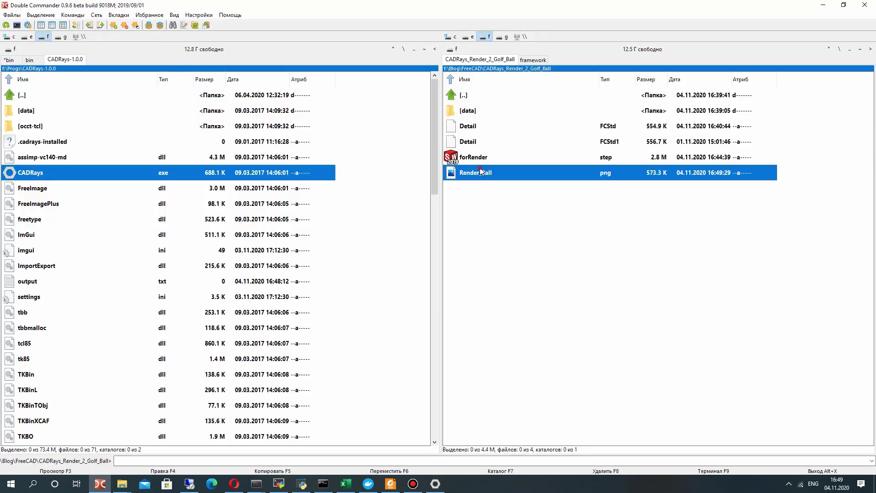